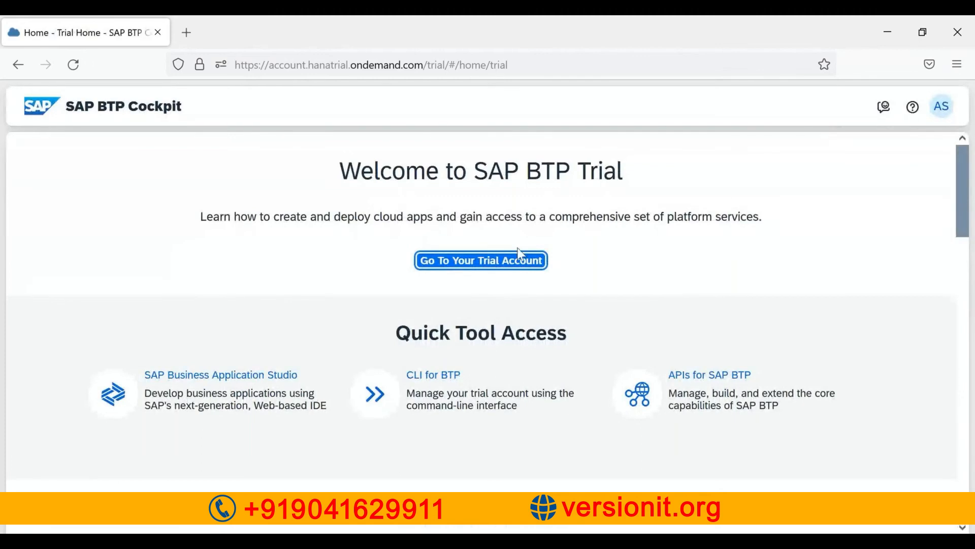
Open the Integration Suite application from the trial subaccount's subscriptions and dismiss its news announcement
{"action": "left_click", "coordinate": [482, 261]}
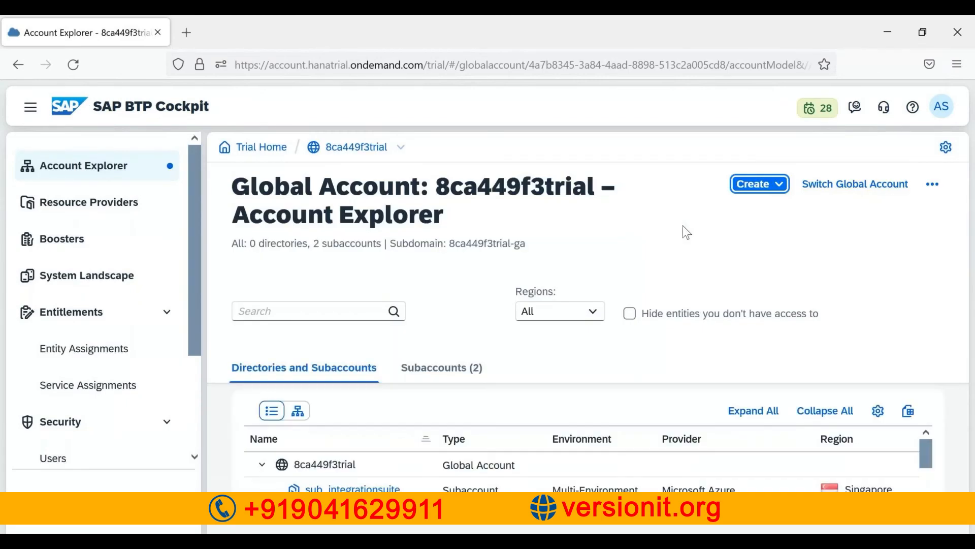
{"action": "left_click", "coordinate": [315, 489]}
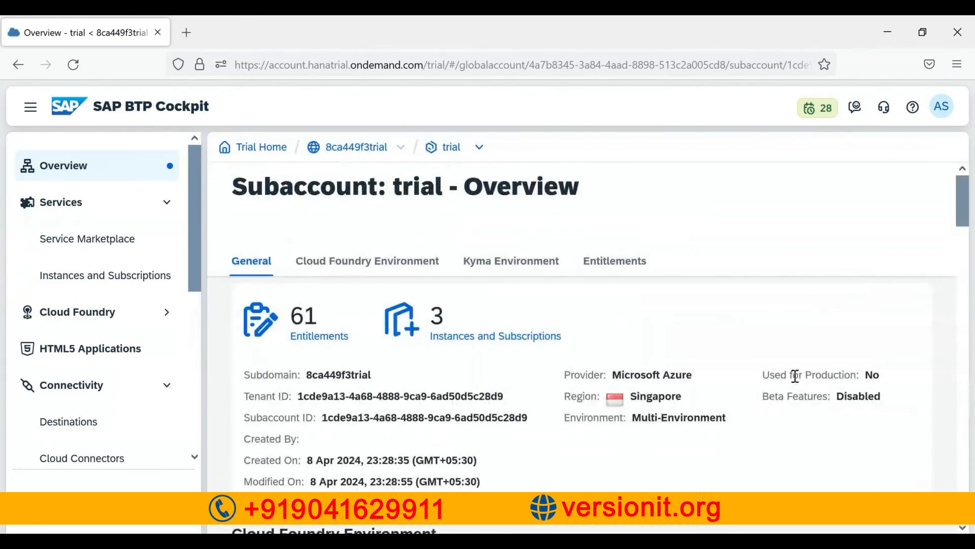
{"action": "left_click", "coordinate": [86, 288]}
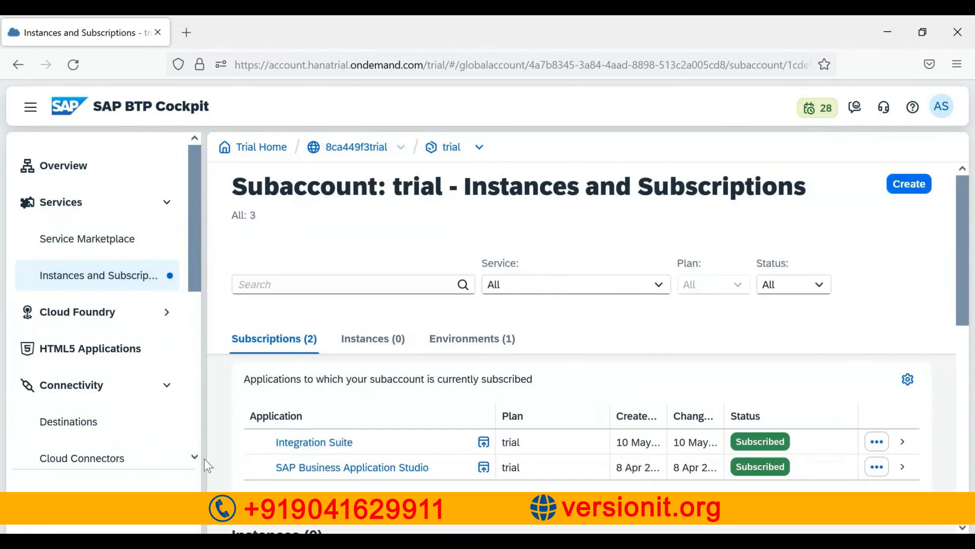
{"action": "left_click", "coordinate": [325, 442]}
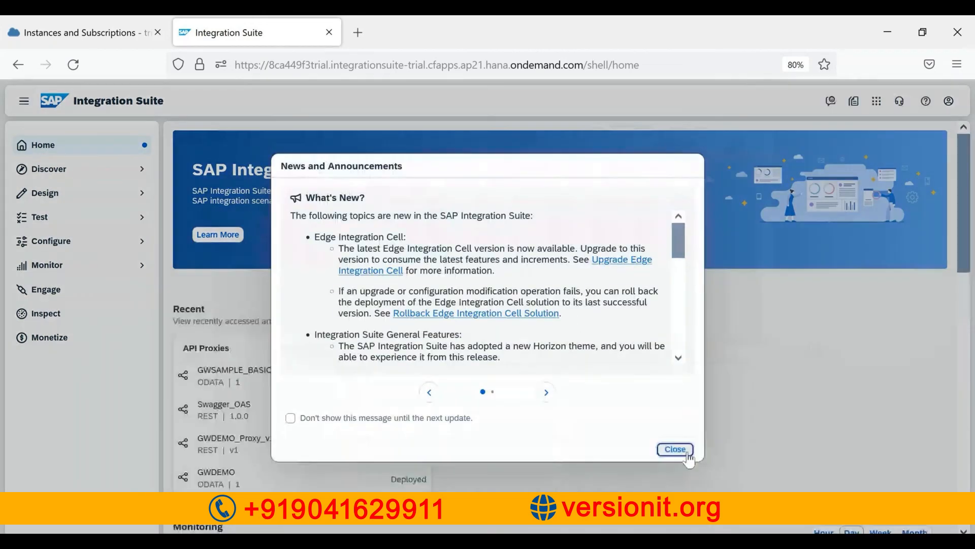
{"action": "left_click", "coordinate": [675, 449]}
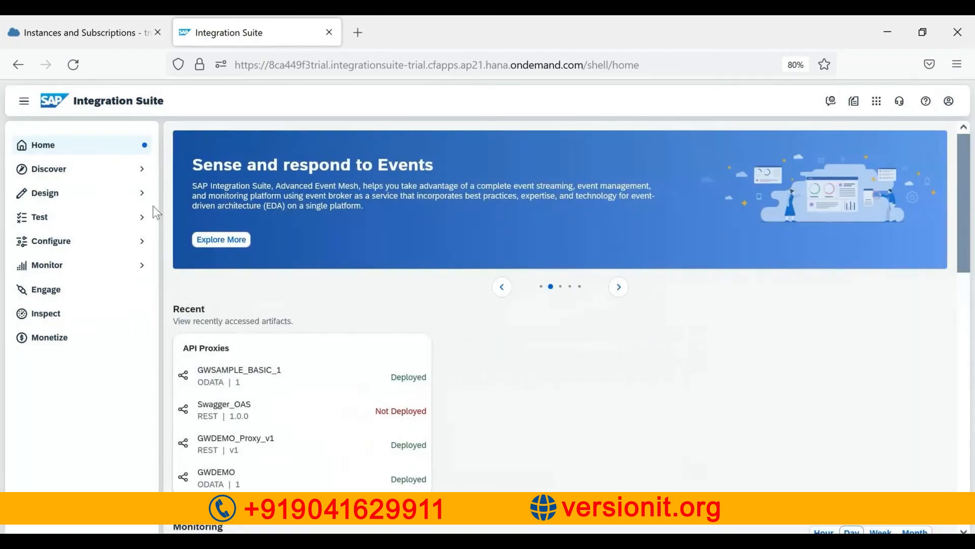
Go to the API configuration area and show the list of API providers
{"action": "left_click", "coordinate": [142, 251]}
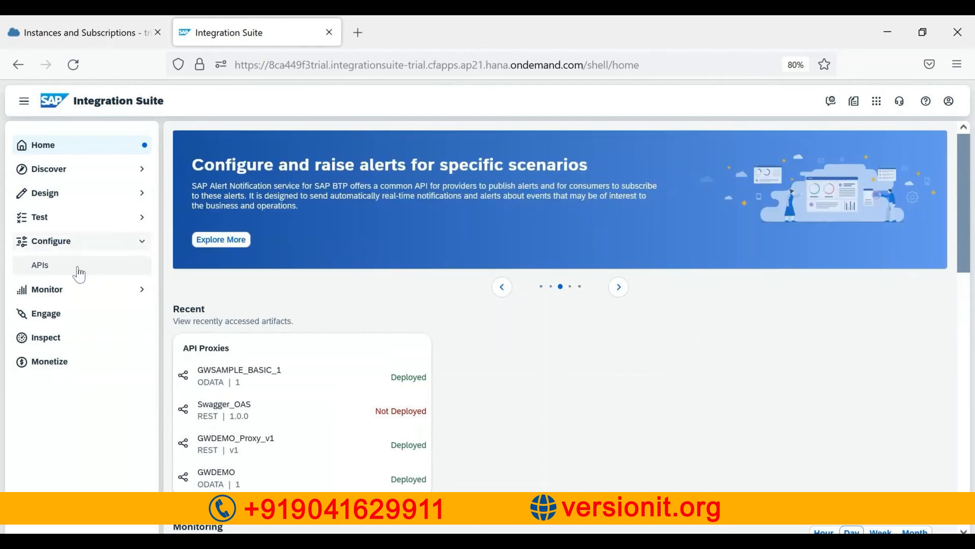
{"action": "left_click", "coordinate": [59, 273]}
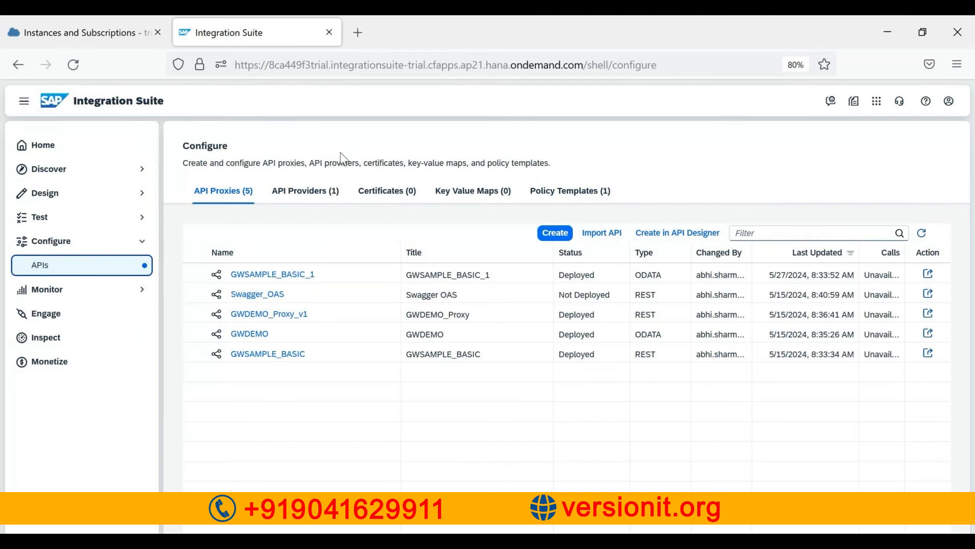
{"action": "left_click", "coordinate": [304, 196]}
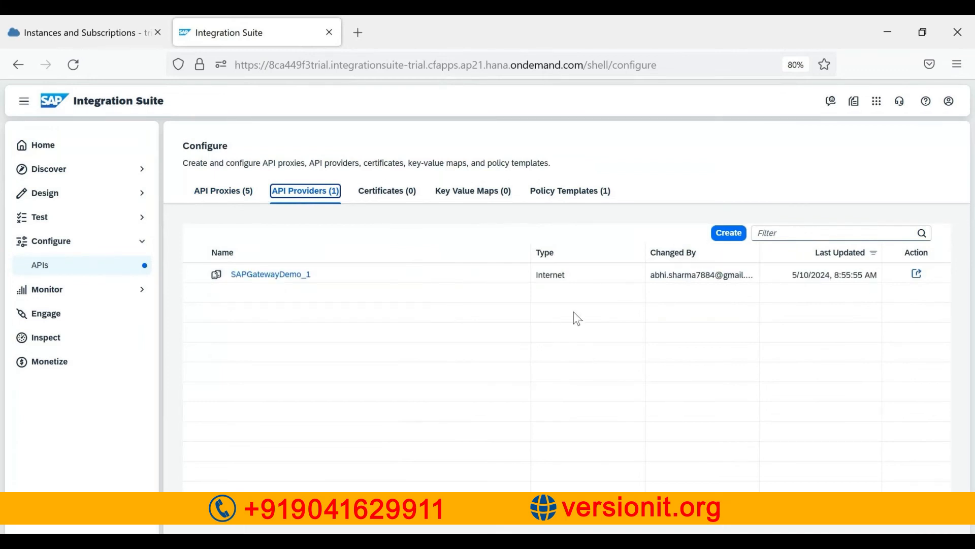
Examine the new API provider form, including its connection types and catalog service settings, and leave without saving
{"action": "left_click", "coordinate": [743, 235]}
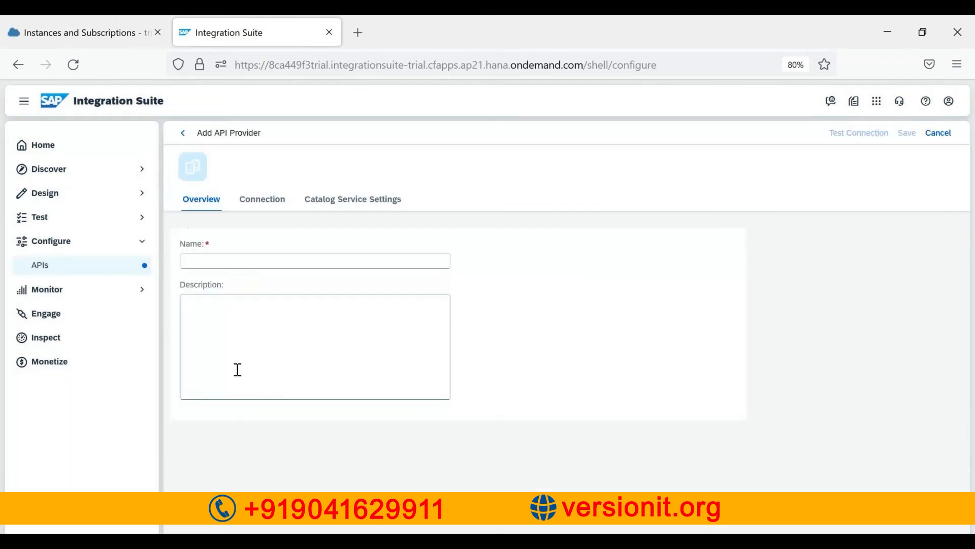
{"action": "left_click", "coordinate": [272, 202]}
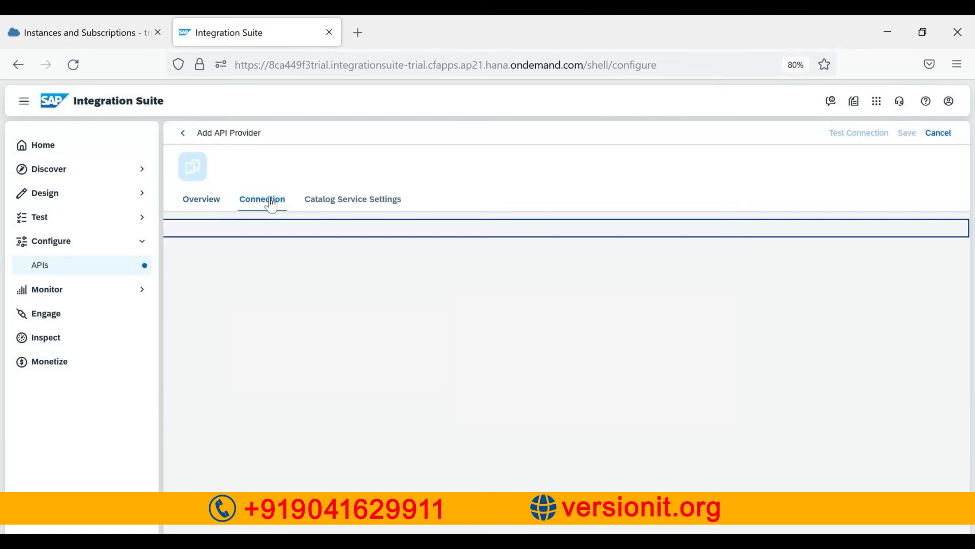
{"action": "left_click", "coordinate": [443, 264]}
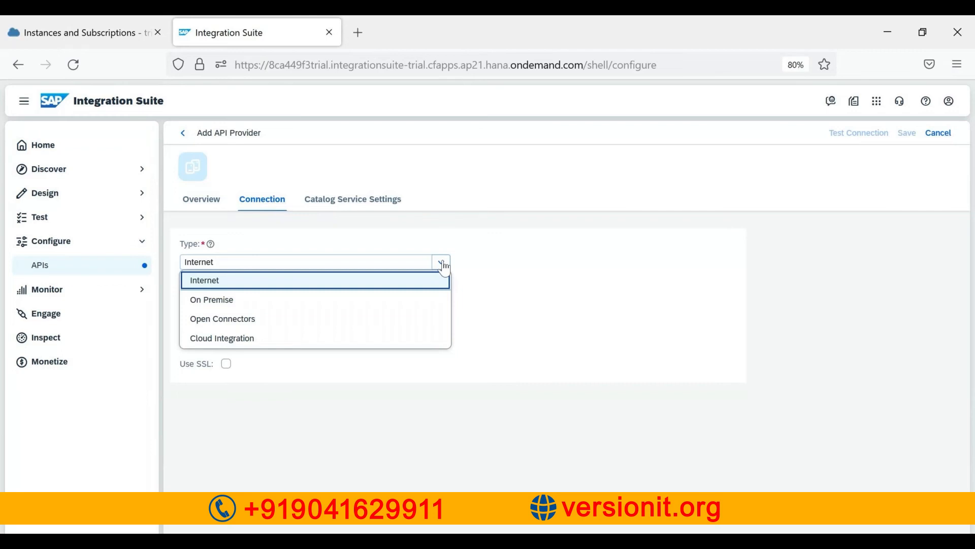
{"action": "left_click", "coordinate": [379, 214]}
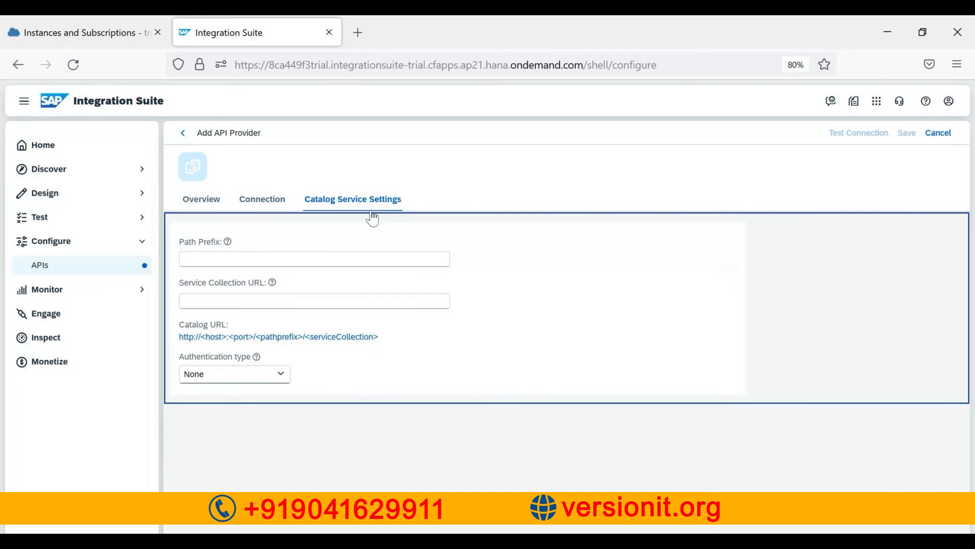
{"action": "left_click", "coordinate": [231, 263]}
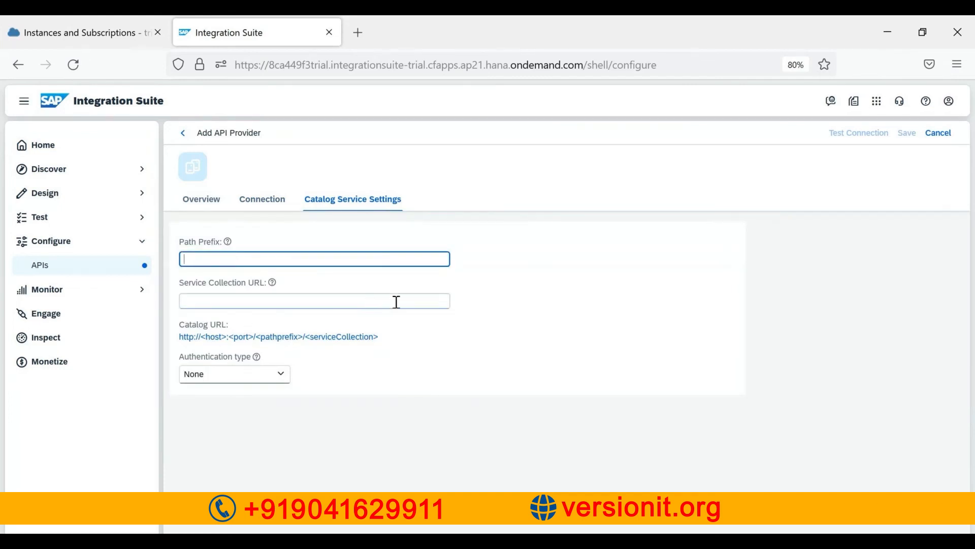
{"action": "left_click", "coordinate": [183, 134]}
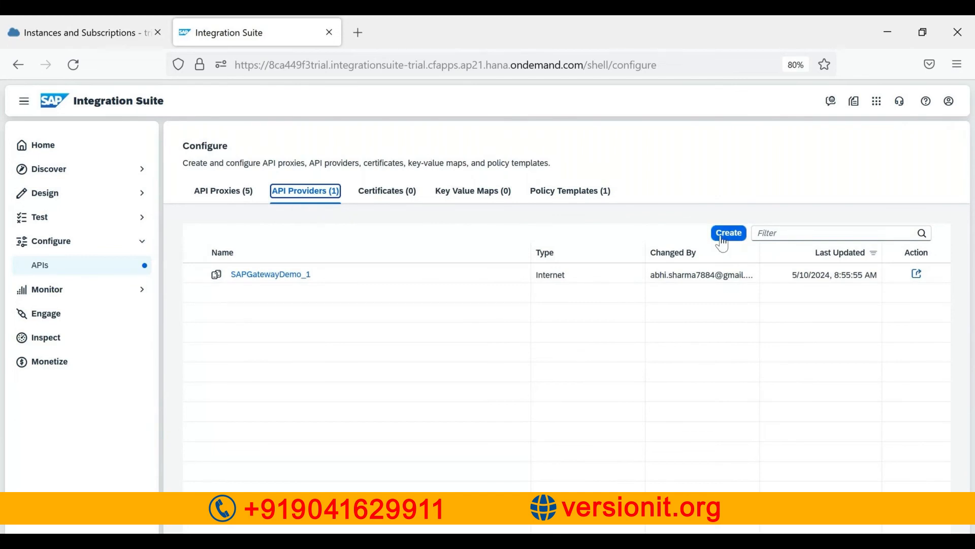
Review the overview, connection and catalog service settings of the SAPGatewayDemo_1 API provider, including its host
{"action": "left_click", "coordinate": [229, 199]}
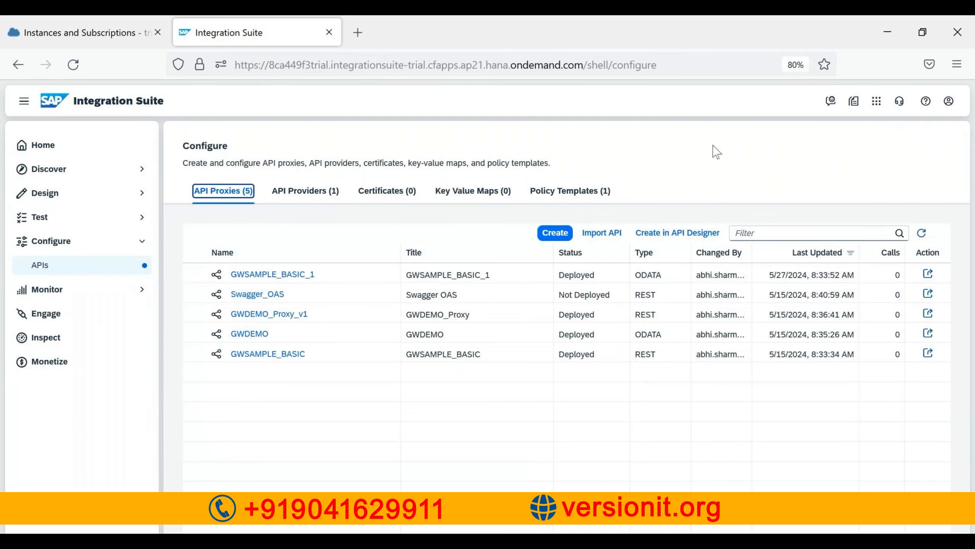
{"action": "left_click", "coordinate": [304, 188]}
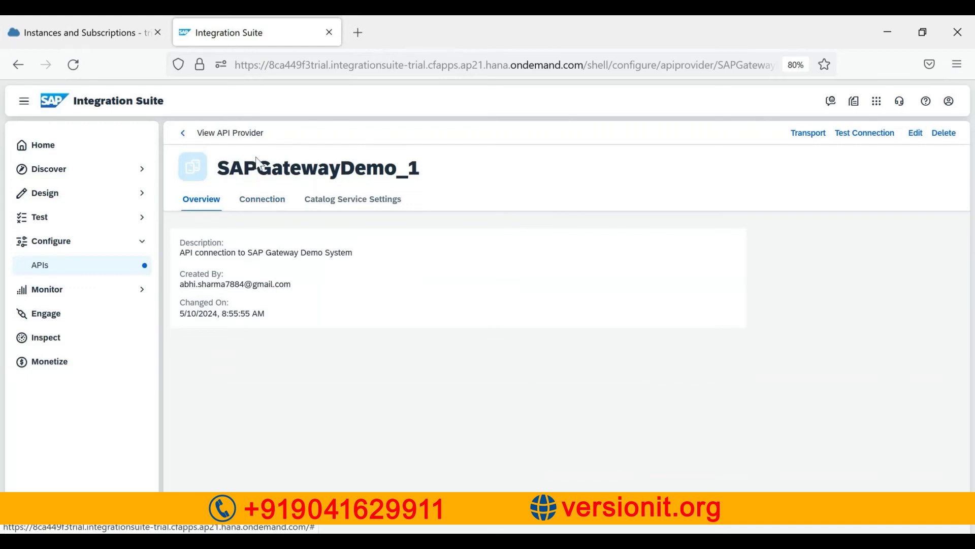
{"action": "left_click", "coordinate": [261, 208]}
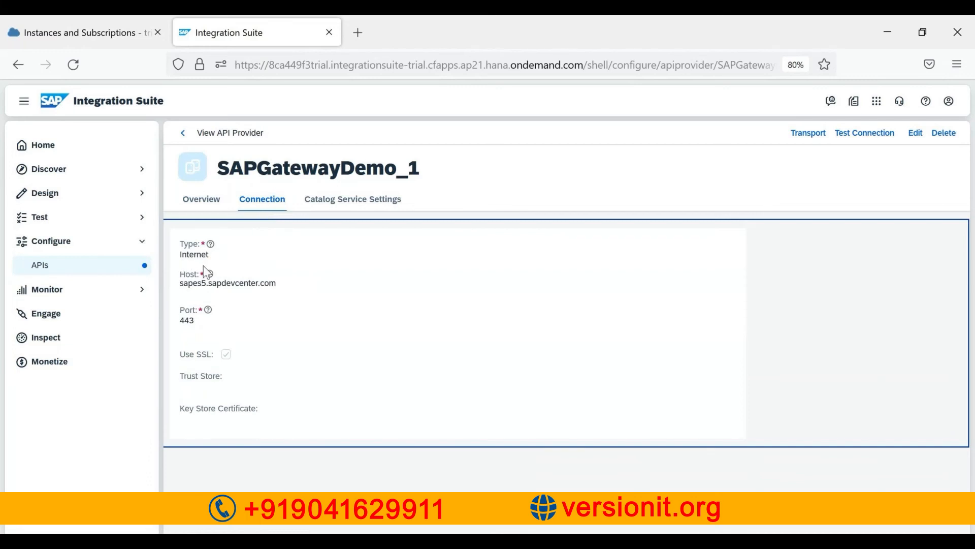
{"action": "left_click_drag", "start_coordinate": [185, 288], "coordinate": [281, 288]}
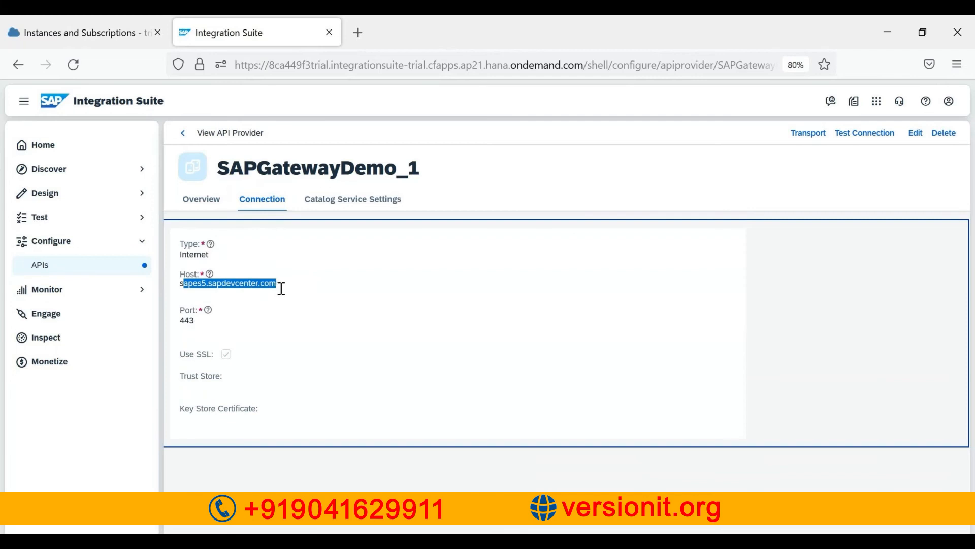
{"action": "left_click", "coordinate": [186, 289]}
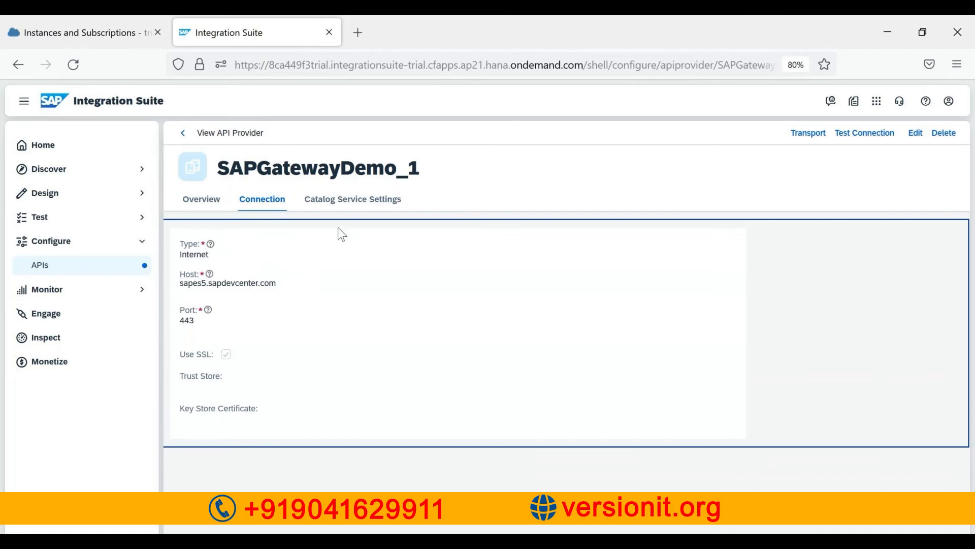
{"action": "left_click", "coordinate": [369, 200]}
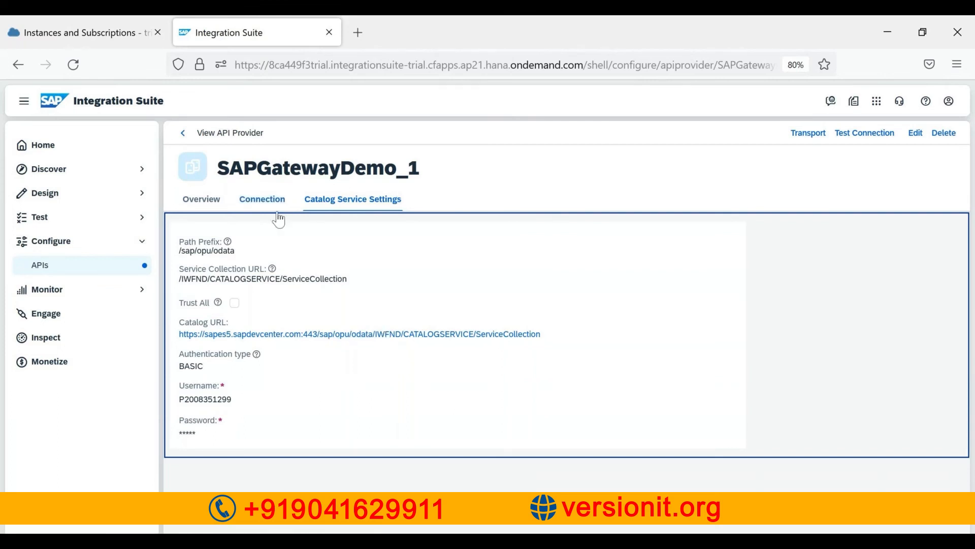
{"action": "left_click", "coordinate": [183, 132]}
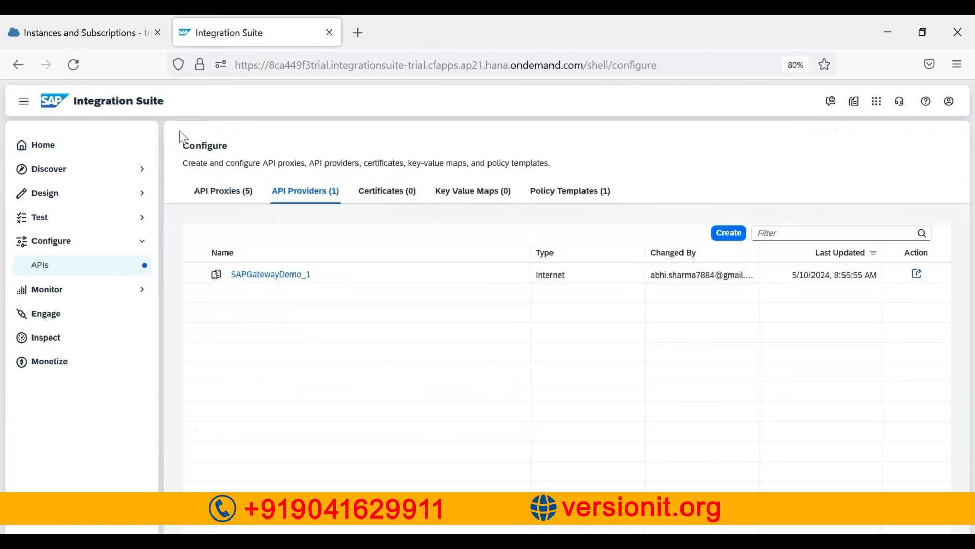
Compare the API proxies list with the API providers list and revisit the SAPGatewayDemo_1 provider's overview
{"action": "left_click", "coordinate": [211, 198]}
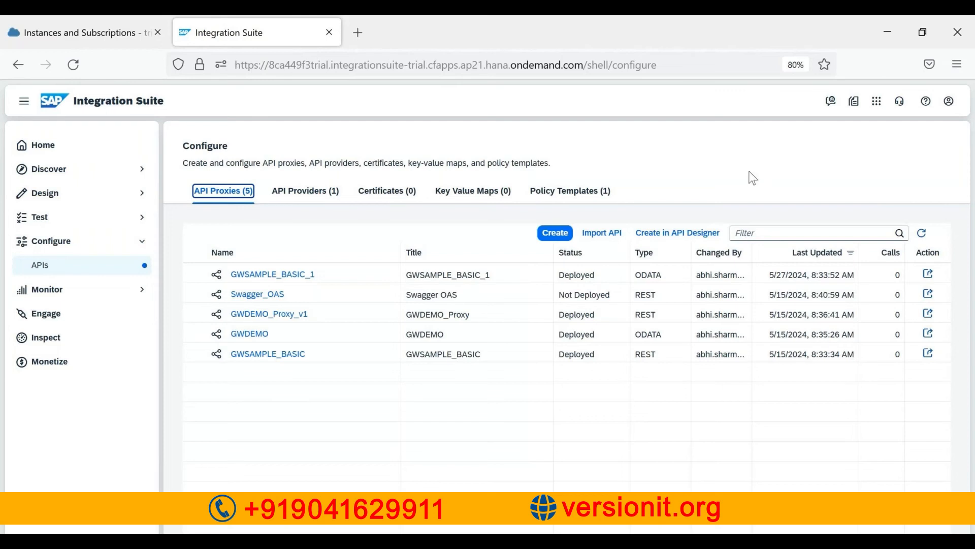
{"action": "left_click", "coordinate": [315, 203]}
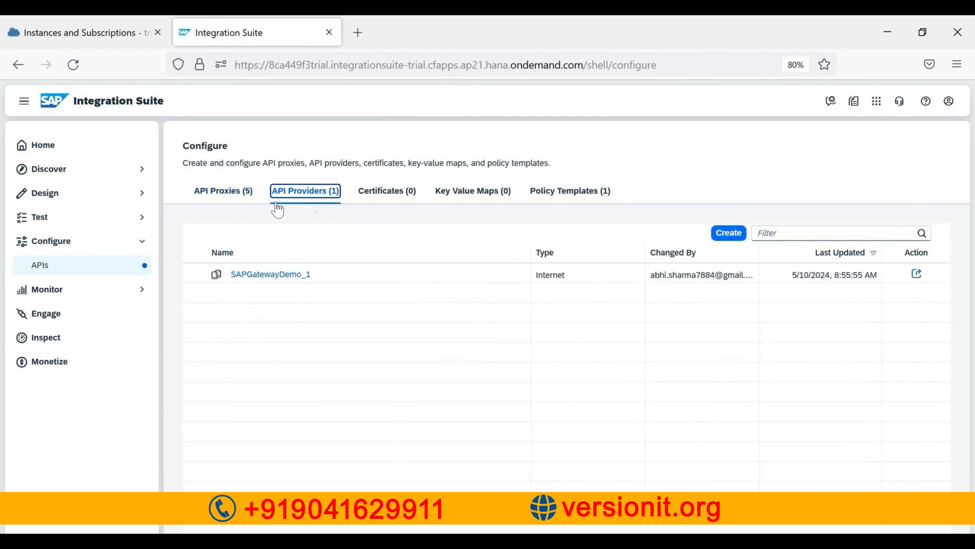
{"action": "left_click", "coordinate": [224, 202]}
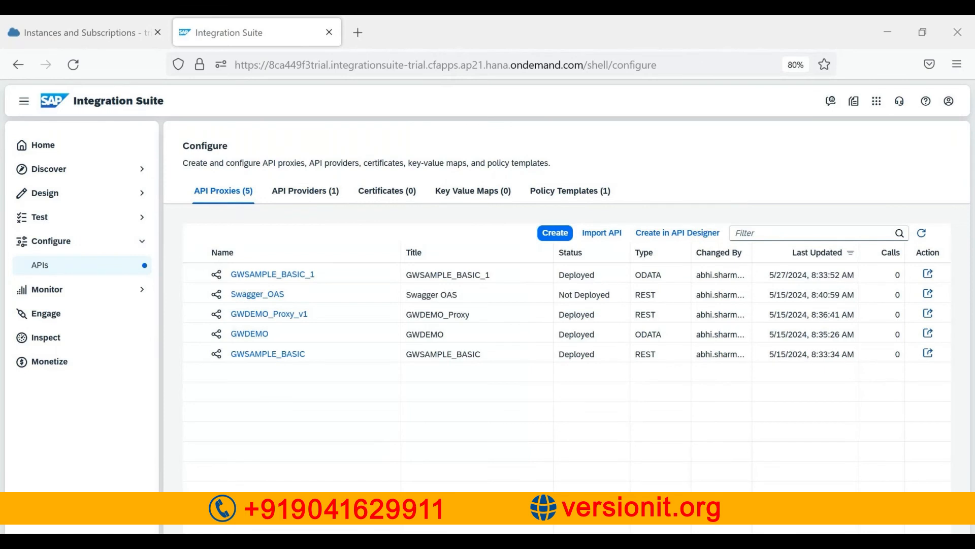
{"action": "key", "text": "alt+Tab"}
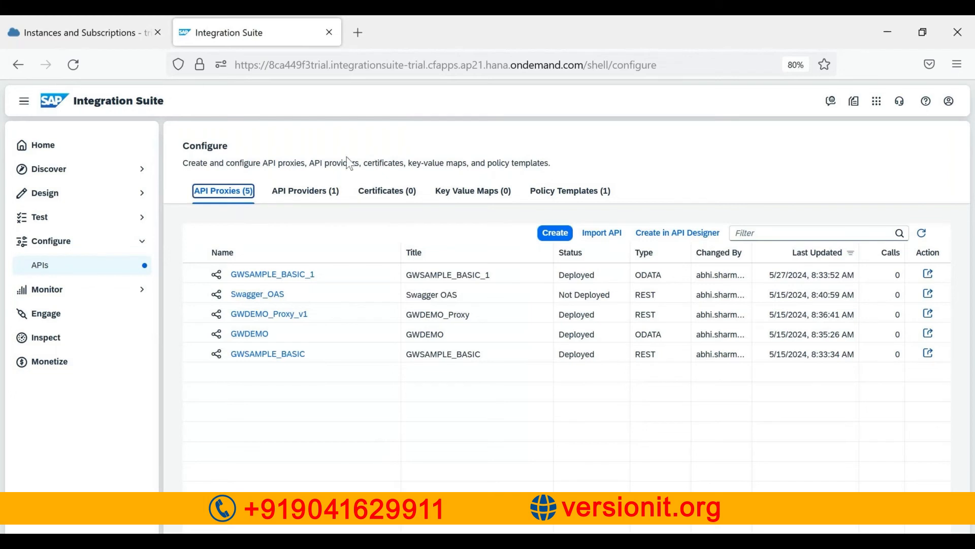
{"action": "left_click", "coordinate": [317, 195]}
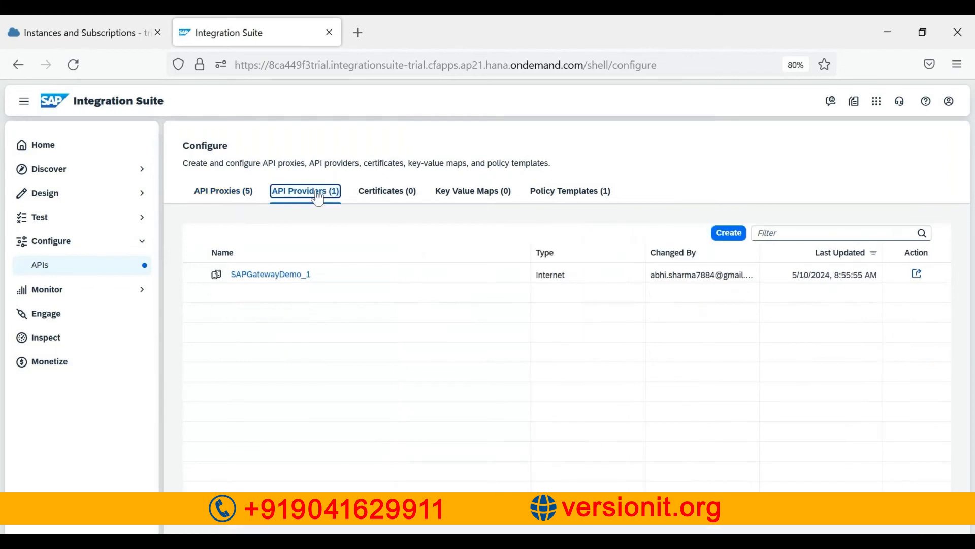
{"action": "left_click", "coordinate": [217, 193]}
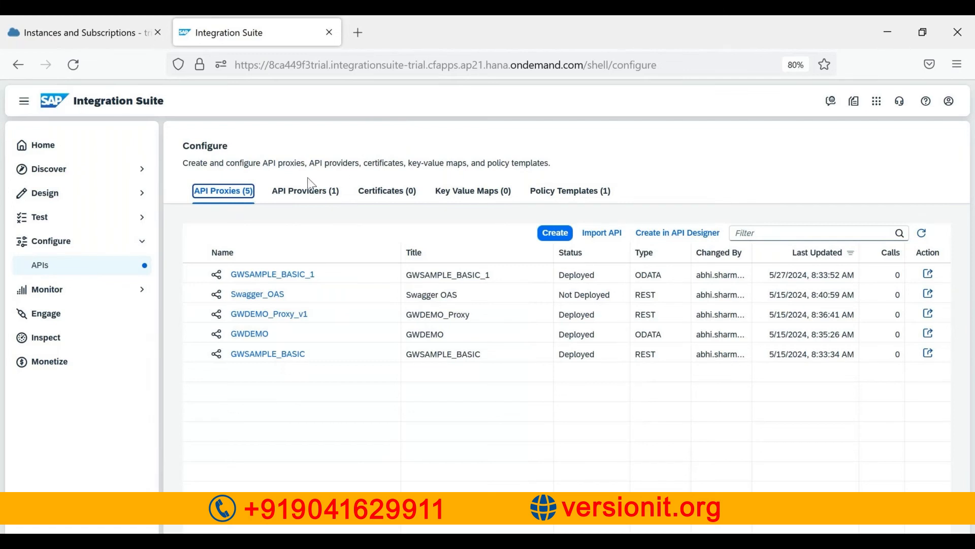
{"action": "left_click", "coordinate": [310, 192]}
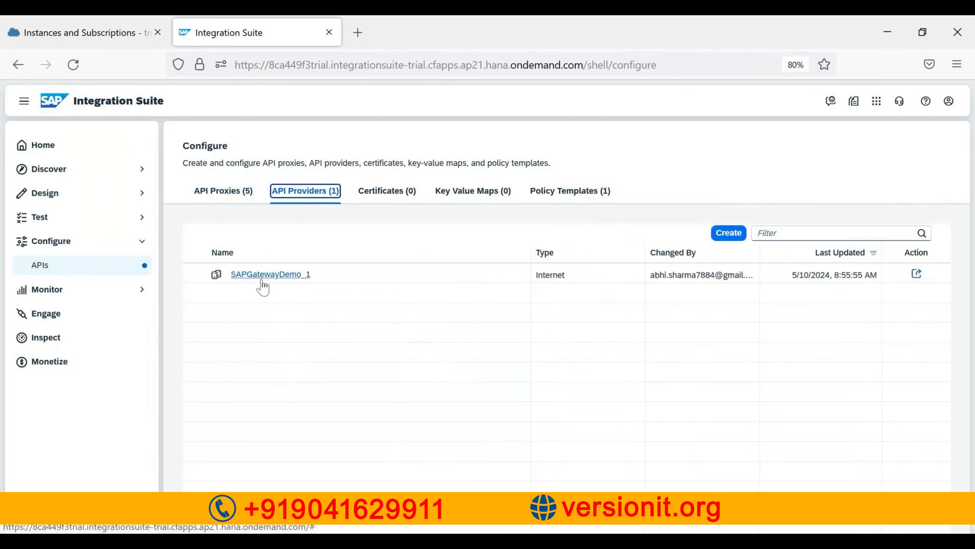
{"action": "left_click", "coordinate": [262, 281]}
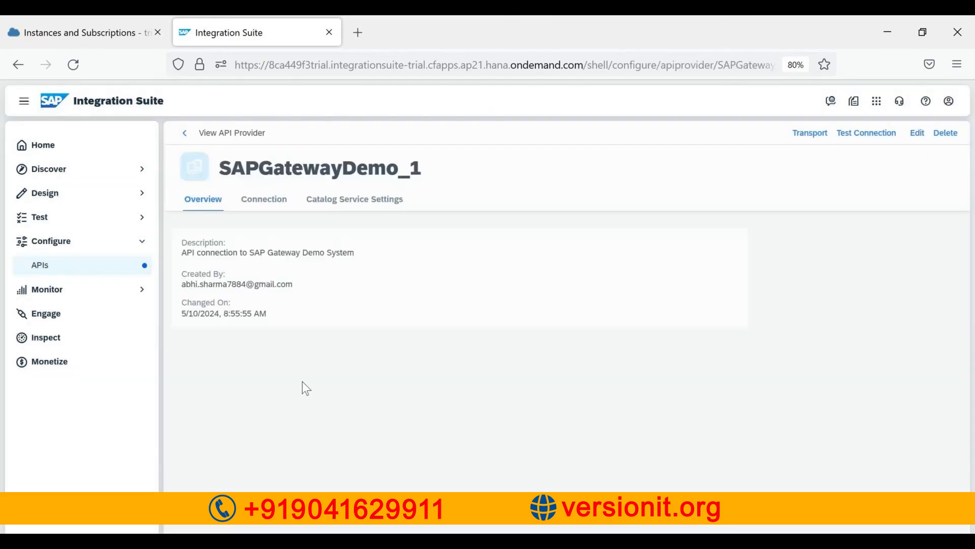
{"action": "left_click", "coordinate": [181, 133]}
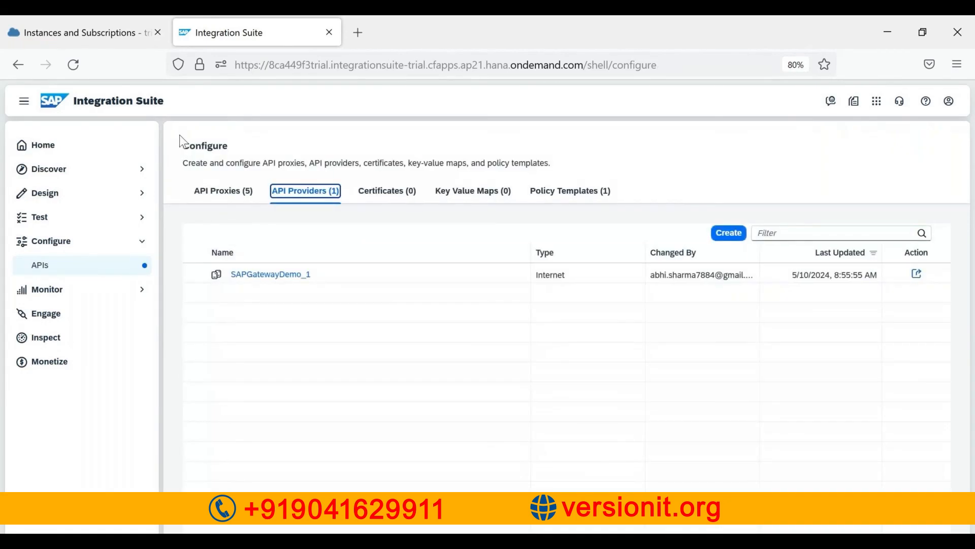
Inspect the overview of the GWSAMPLE_BASIC_1 API proxy and return to the proxies list
{"action": "left_click", "coordinate": [212, 193]}
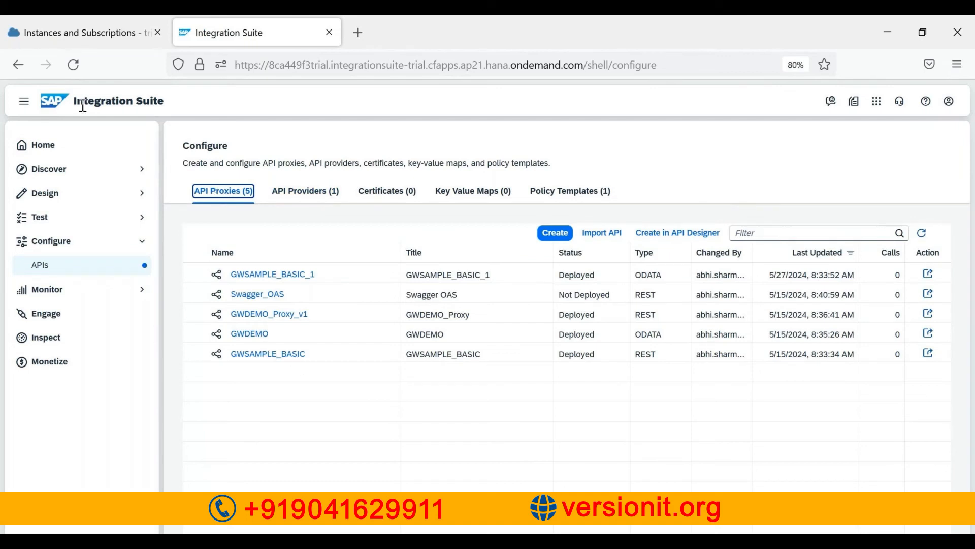
{"action": "left_click", "coordinate": [286, 274]}
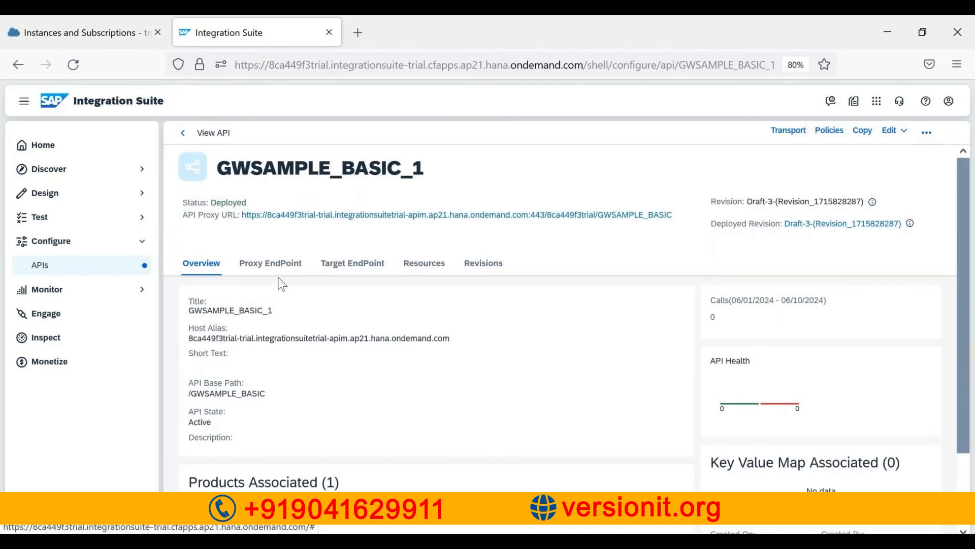
{"action": "left_click", "coordinate": [182, 132]}
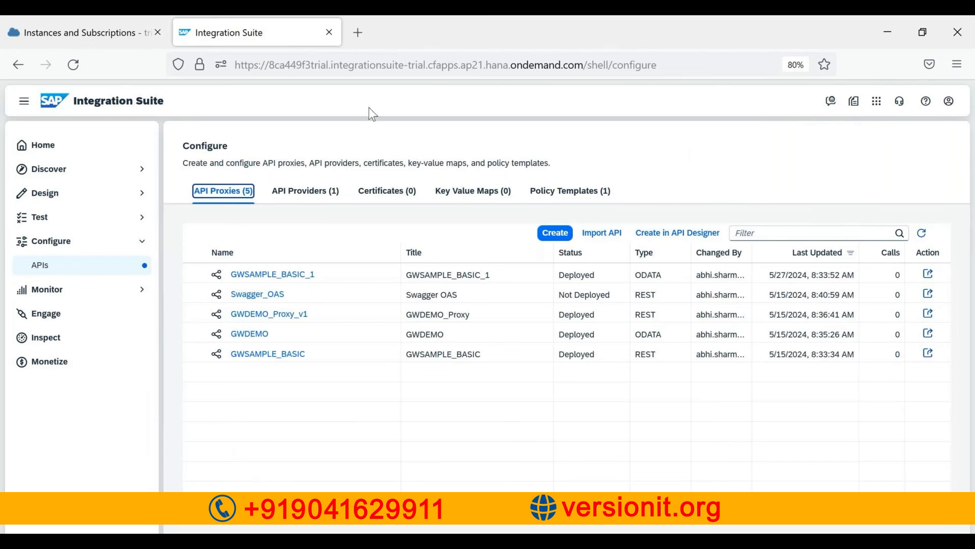
Switch to SAP BTP Cockpit and review the trial subaccount's subscriptions and service instances
{"action": "left_click", "coordinate": [85, 39]}
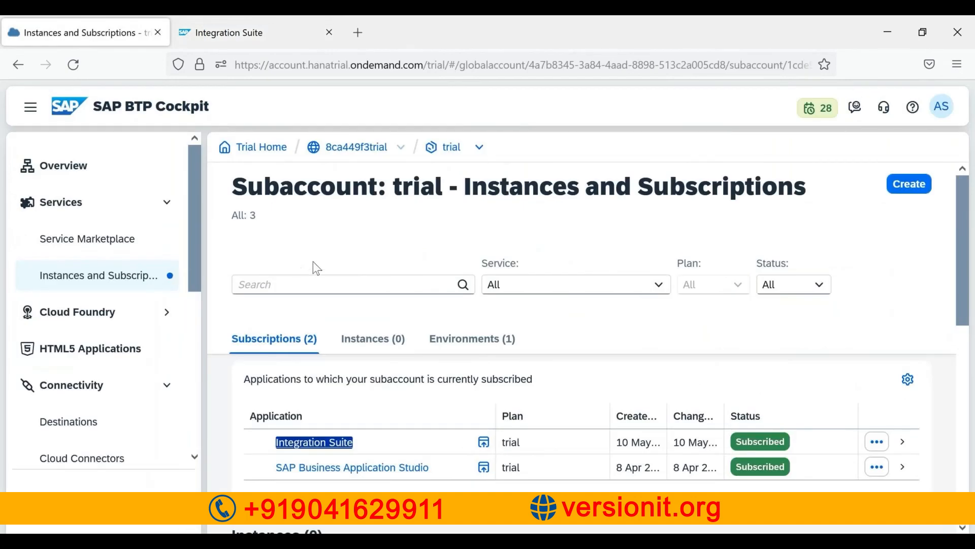
{"action": "left_click", "coordinate": [961, 294]}
{"action": "left_click_drag", "start_coordinate": [966, 219], "coordinate": [967, 230]}
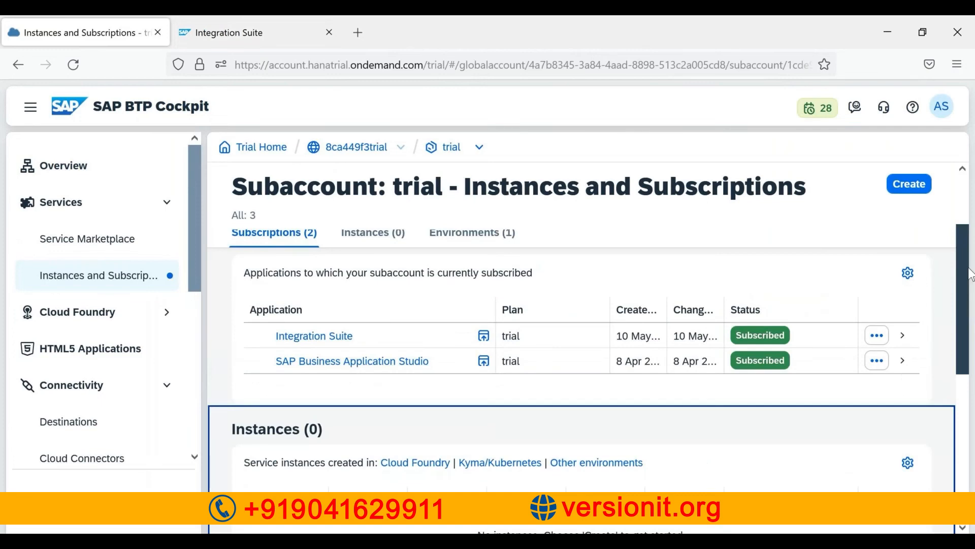
{"action": "scroll", "coordinate": [970, 274], "scroll_direction": "down", "scroll_amount": 1}
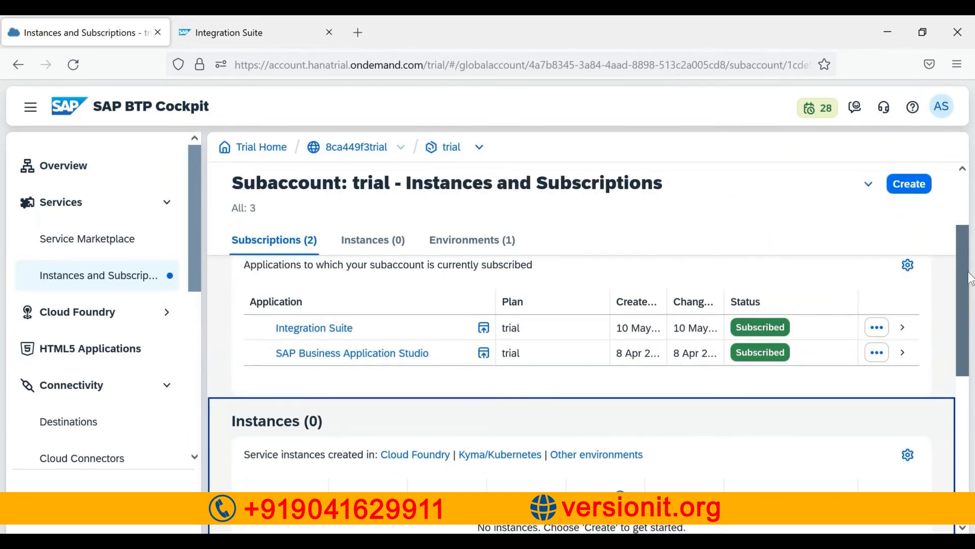
{"action": "mouse_move", "coordinate": [970, 278]}
{"action": "left_mouse_down"}
{"action": "mouse_move", "coordinate": [970, 237]}
{"action": "mouse_move", "coordinate": [970, 306]}
{"action": "mouse_move", "coordinate": [970, 287]}
{"action": "left_mouse_up"}
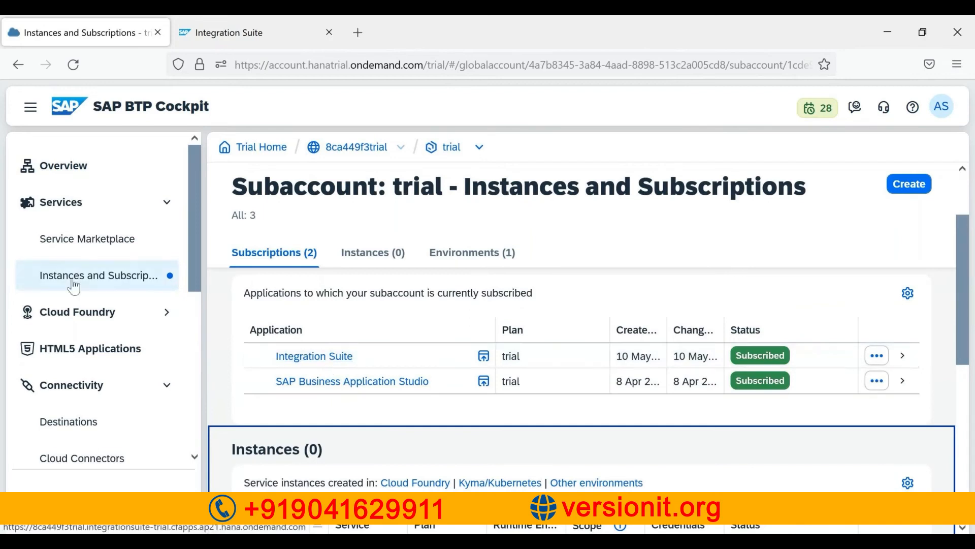
Launch Integration Suite from the subaccount's subscriptions, then close the duplicate and return to the Integration Suite session already open
{"action": "left_click_drag", "start_coordinate": [261, 362], "coordinate": [315, 362]}
{"action": "left_click", "coordinate": [312, 357]}
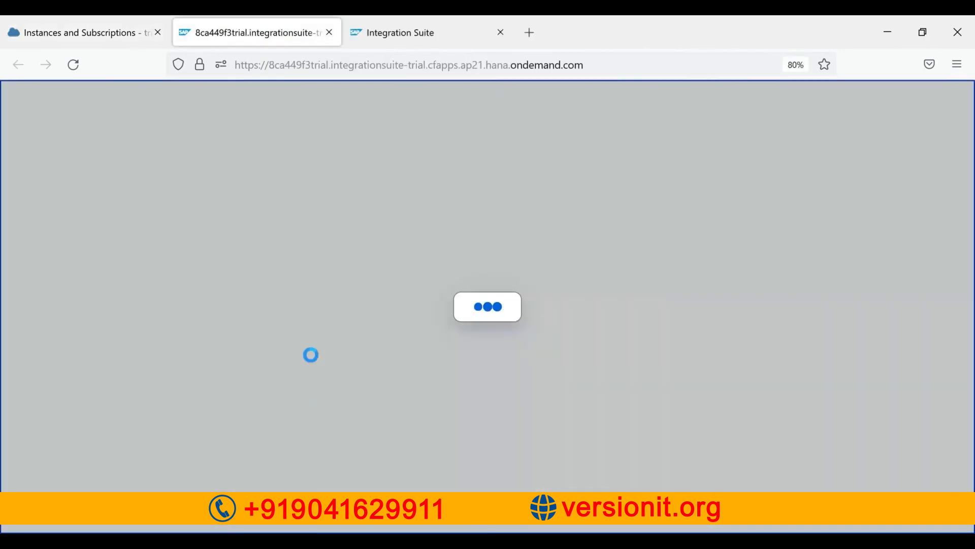
{"action": "left_click", "coordinate": [330, 33]}
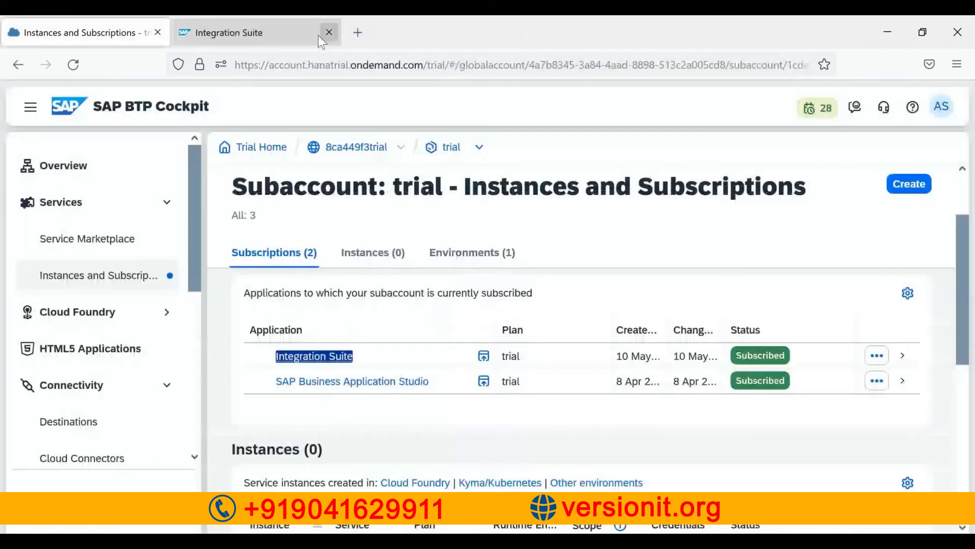
{"action": "left_click", "coordinate": [276, 35]}
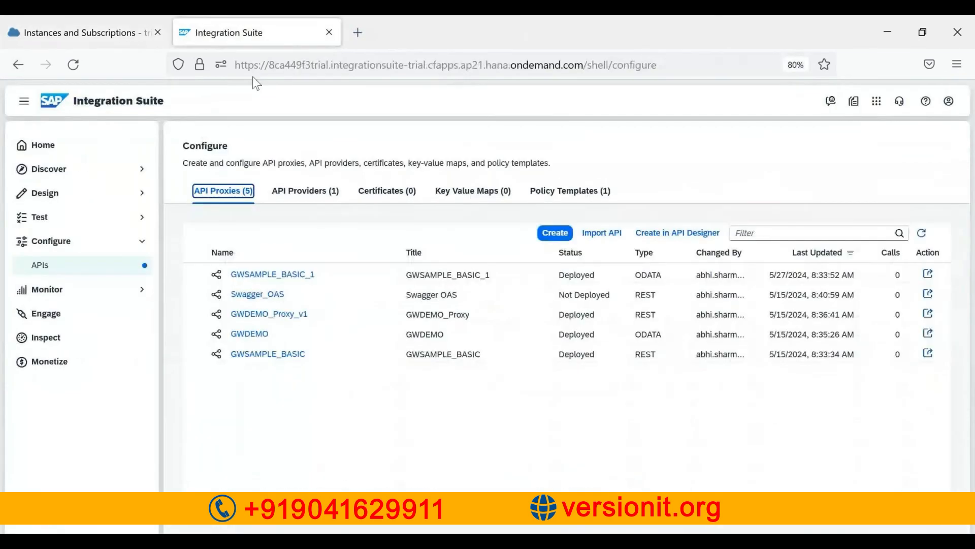
Examine the Integration Suite home page, including recent API proxies, monitoring, capabilities and resources
{"action": "left_click", "coordinate": [83, 140]}
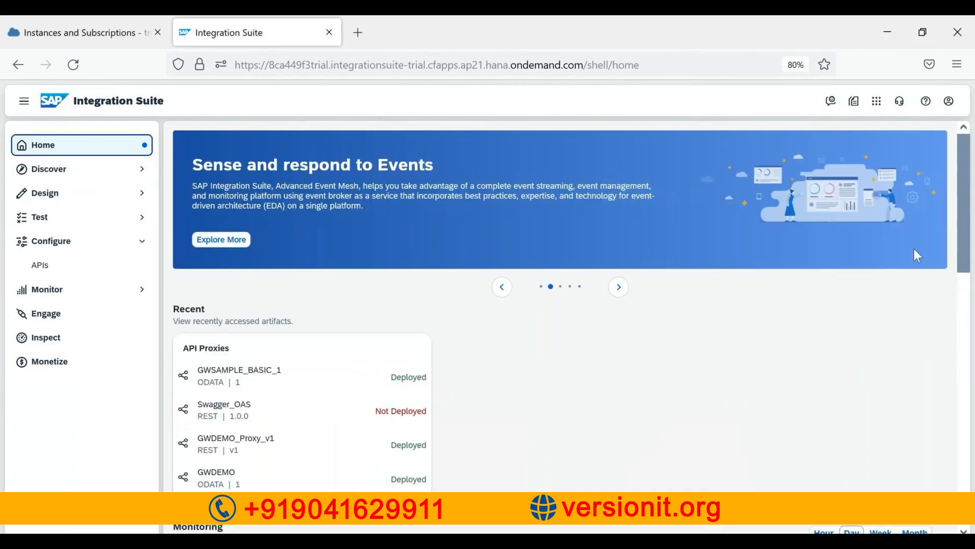
{"action": "scroll", "coordinate": [974, 283], "scroll_direction": "down", "scroll_amount": 4}
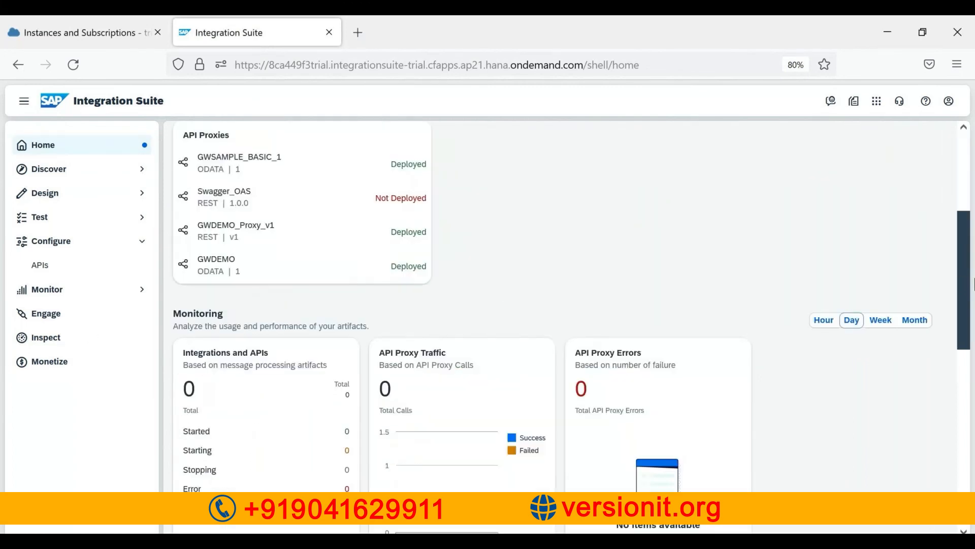
{"action": "scroll", "coordinate": [974, 283], "scroll_direction": "down", "scroll_amount": 1}
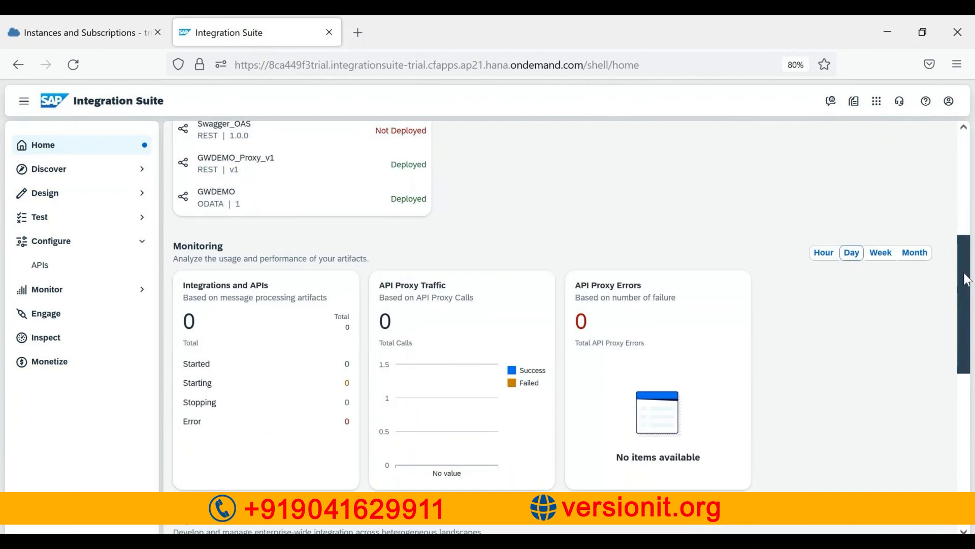
{"action": "scroll", "coordinate": [972, 325], "scroll_direction": "down", "scroll_amount": 2}
{"action": "scroll", "coordinate": [972, 338], "scroll_direction": "down", "scroll_amount": 3}
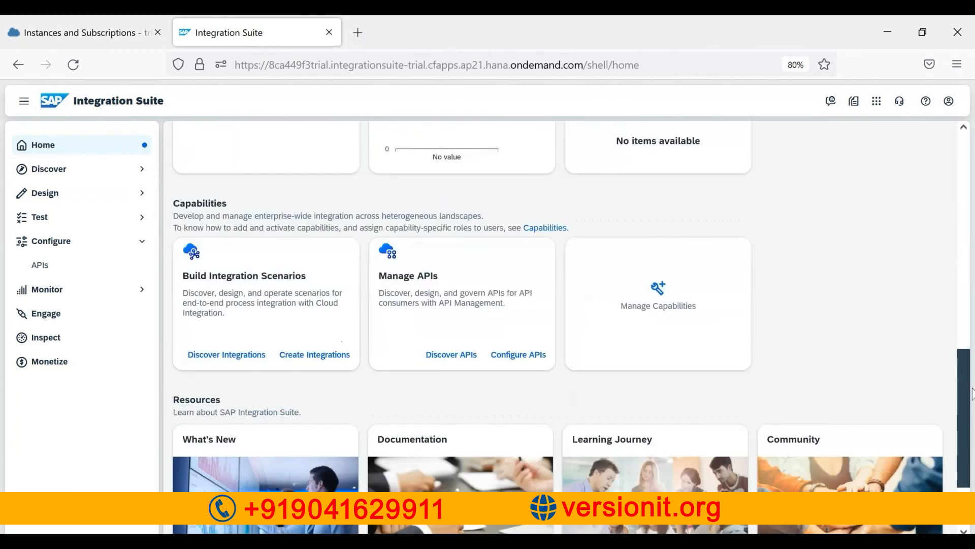
{"action": "scroll", "coordinate": [973, 263], "scroll_direction": "up", "scroll_amount": 5}
{"action": "scroll", "coordinate": [974, 263], "scroll_direction": "up", "scroll_amount": 2}
{"action": "scroll", "coordinate": [970, 360], "scroll_direction": "down", "scroll_amount": 4}
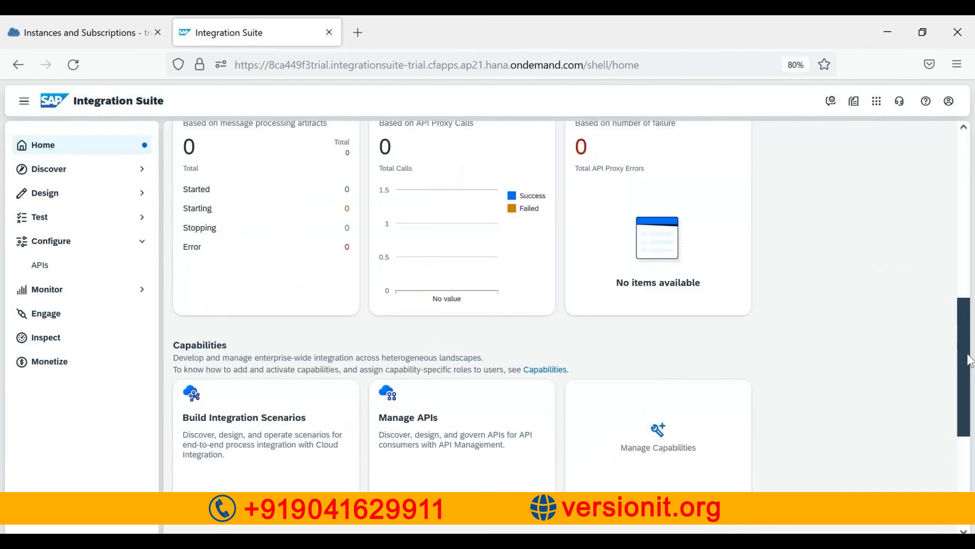
{"action": "scroll", "coordinate": [970, 361], "scroll_direction": "down", "scroll_amount": 2}
{"action": "scroll", "coordinate": [972, 270], "scroll_direction": "up", "scroll_amount": 8}
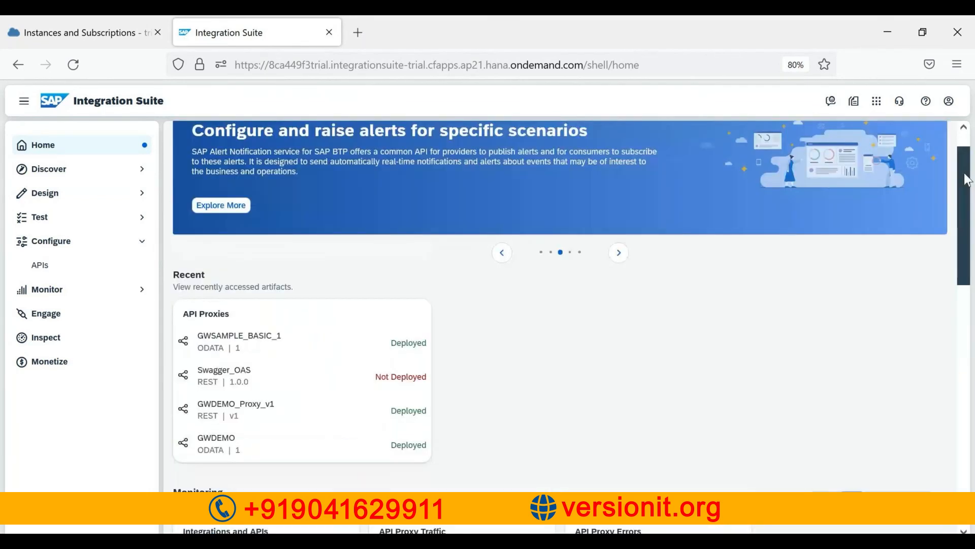
Open Manage Capabilities from the Capabilities section of the Integration Suite home page
{"action": "scroll", "coordinate": [972, 310], "scroll_direction": "down", "scroll_amount": 5}
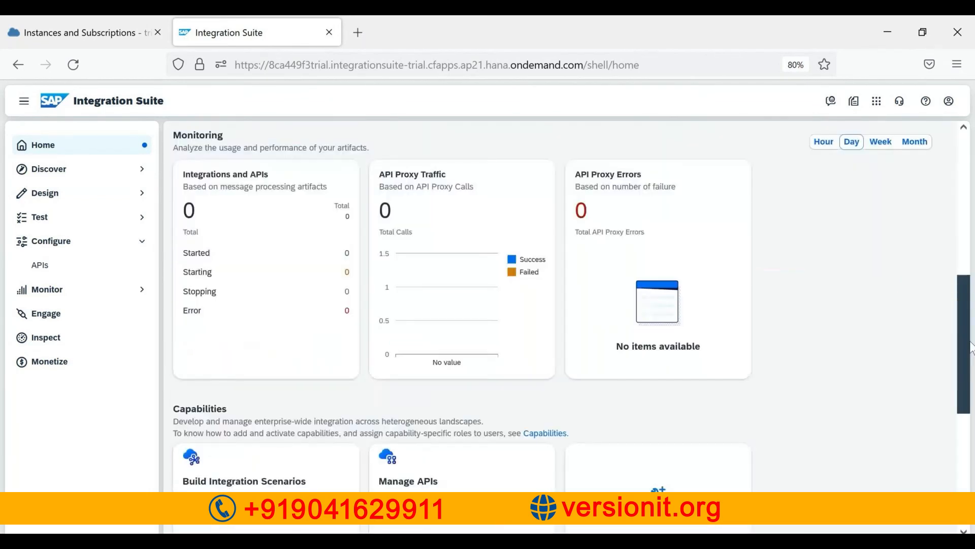
{"action": "scroll", "coordinate": [970, 353], "scroll_direction": "down", "scroll_amount": 3}
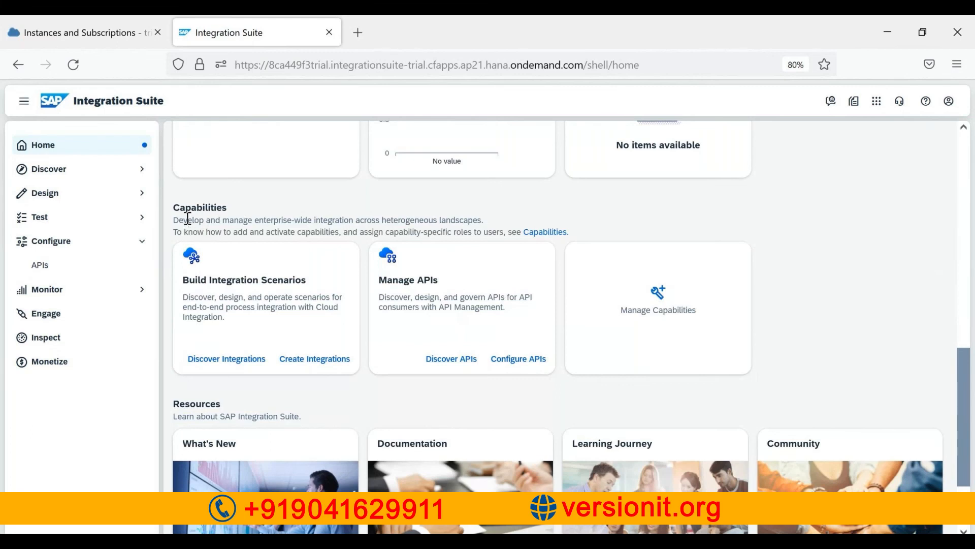
{"action": "left_click", "coordinate": [671, 306]}
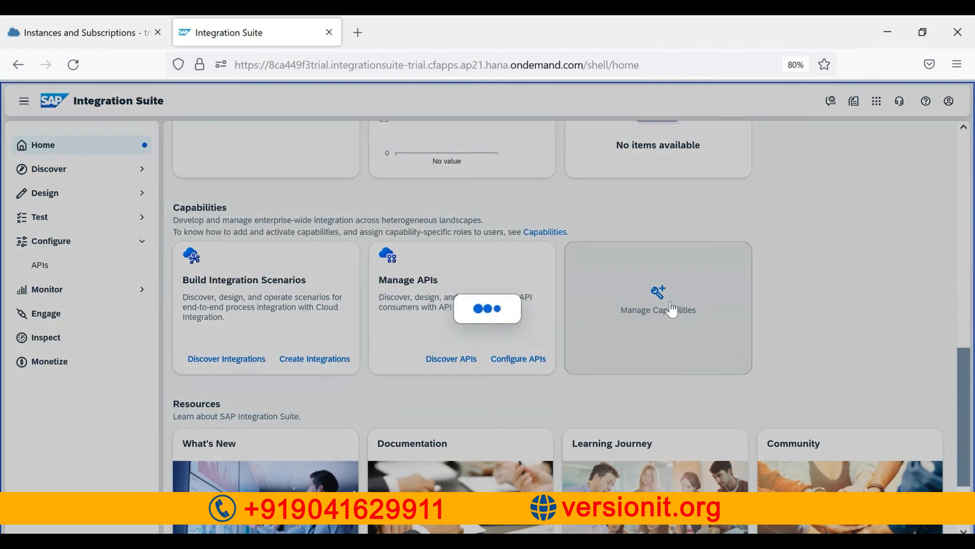
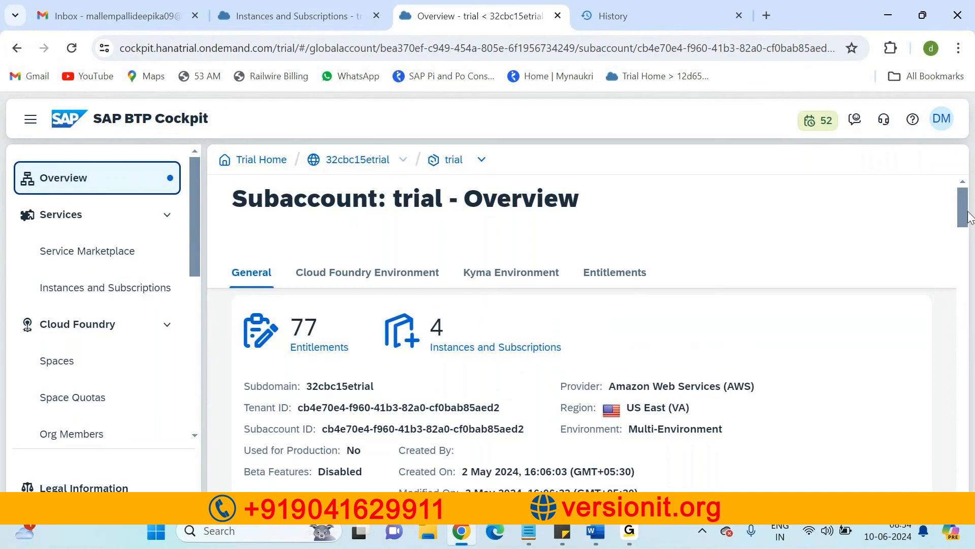
Review the trial subaccount's Cloud Foundry environment and inspect its card in the global account's Account Explorer
{"action": "left_click_drag", "start_coordinate": [968, 216], "coordinate": [964, 245]}
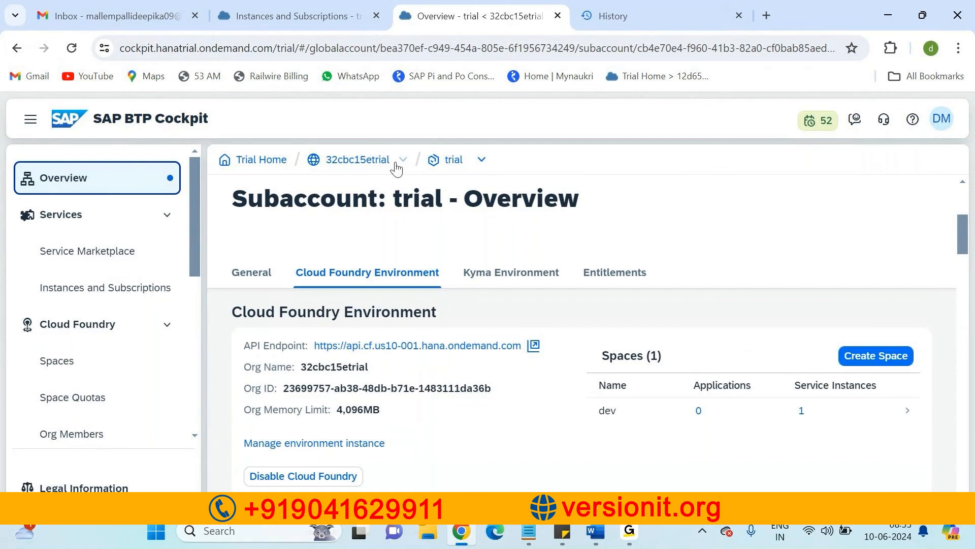
{"action": "double_click", "coordinate": [357, 162]}
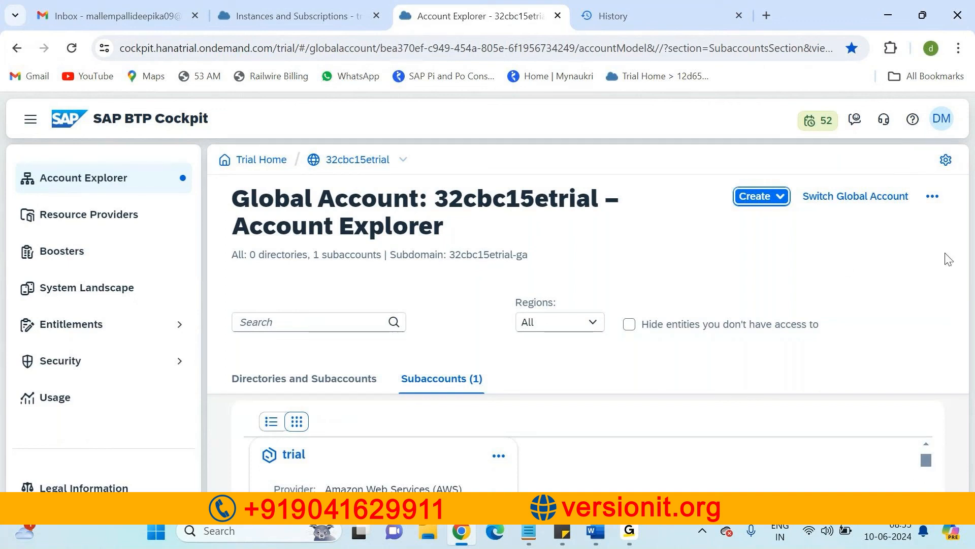
{"action": "left_click", "coordinate": [932, 198]}
{"action": "left_click", "coordinate": [911, 340]}
{"action": "left_click", "coordinate": [931, 463]}
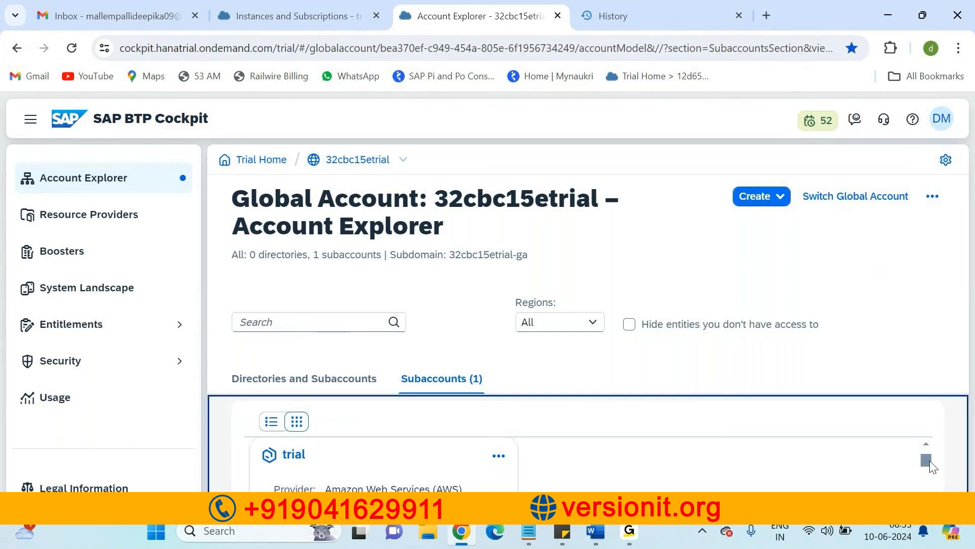
{"action": "mouse_move", "coordinate": [931, 463]}
{"action": "left_mouse_down"}
{"action": "mouse_move", "coordinate": [928, 454]}
{"action": "mouse_move", "coordinate": [935, 469]}
{"action": "left_mouse_up"}
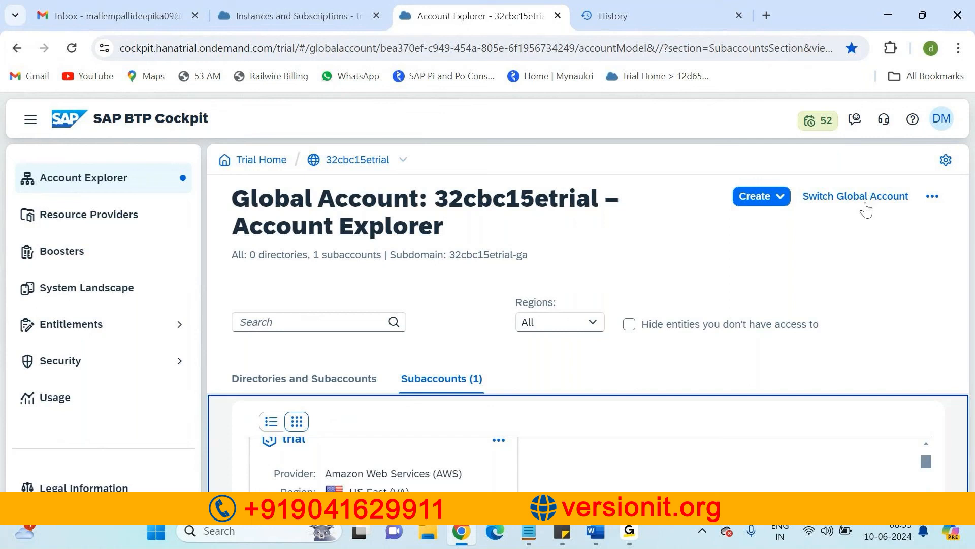
Check the global account's additional actions and its settings, leaving the settings without saving
{"action": "left_click", "coordinate": [934, 198]}
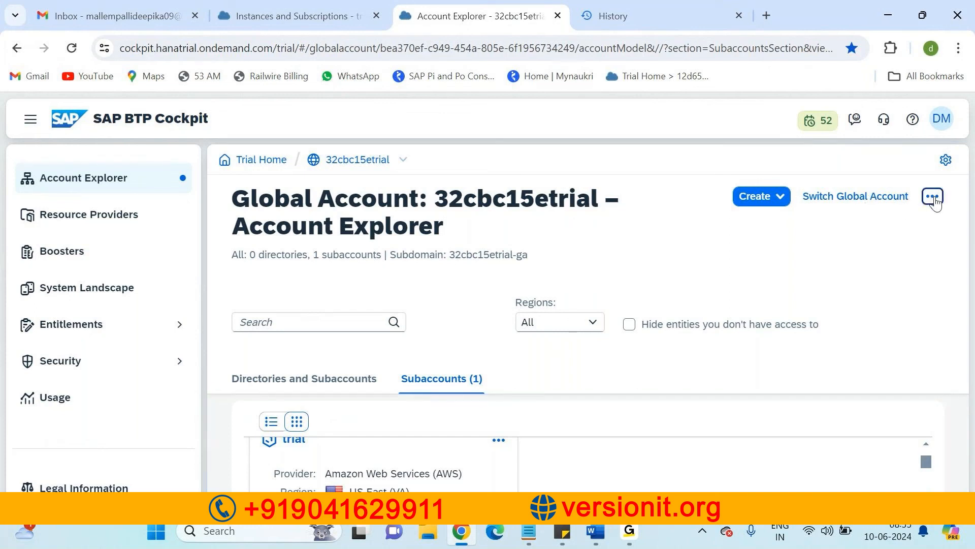
{"action": "left_click", "coordinate": [799, 274]}
{"action": "left_click", "coordinate": [944, 161]}
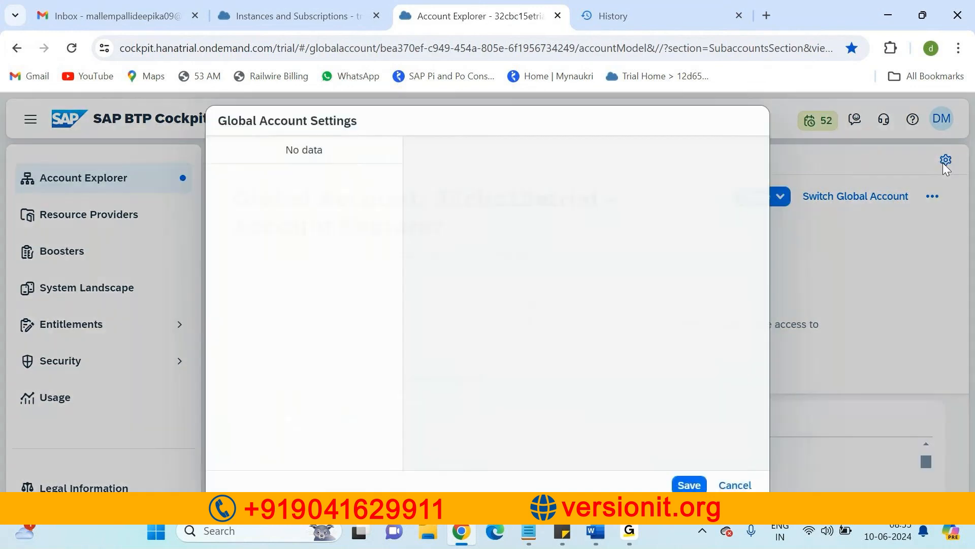
{"action": "left_click", "coordinate": [735, 486]}
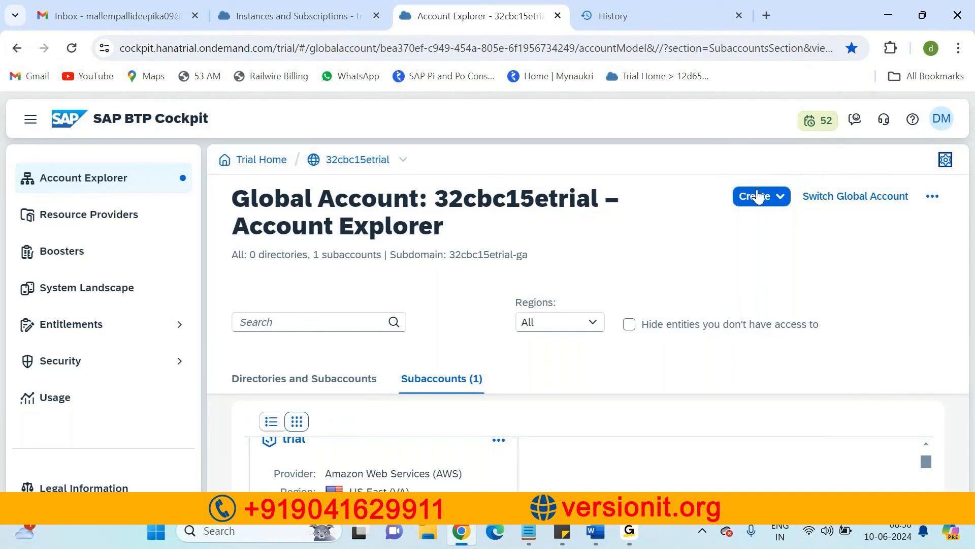
Start a new subaccount in the global account and set its display name to "Subaccount 2"
{"action": "left_click", "coordinate": [756, 196]}
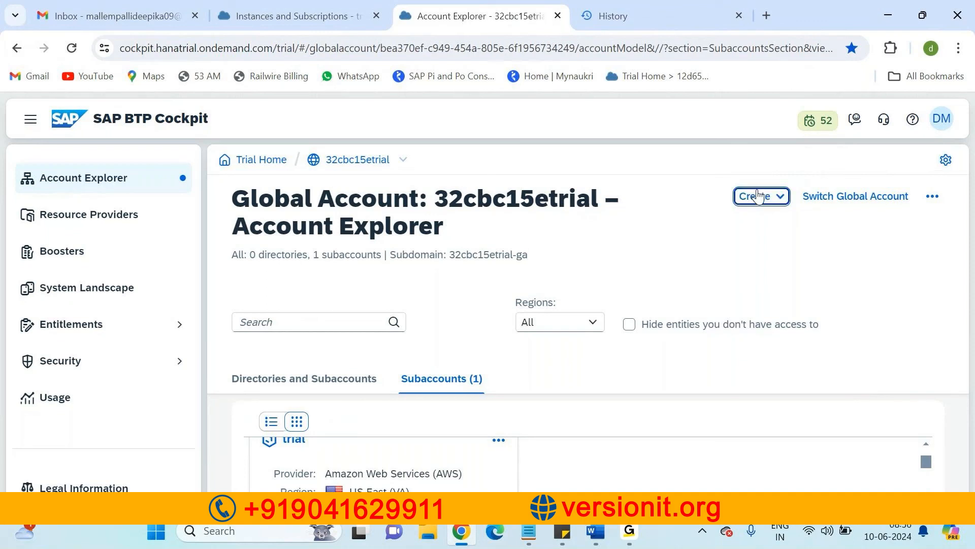
{"action": "left_click", "coordinate": [765, 220]}
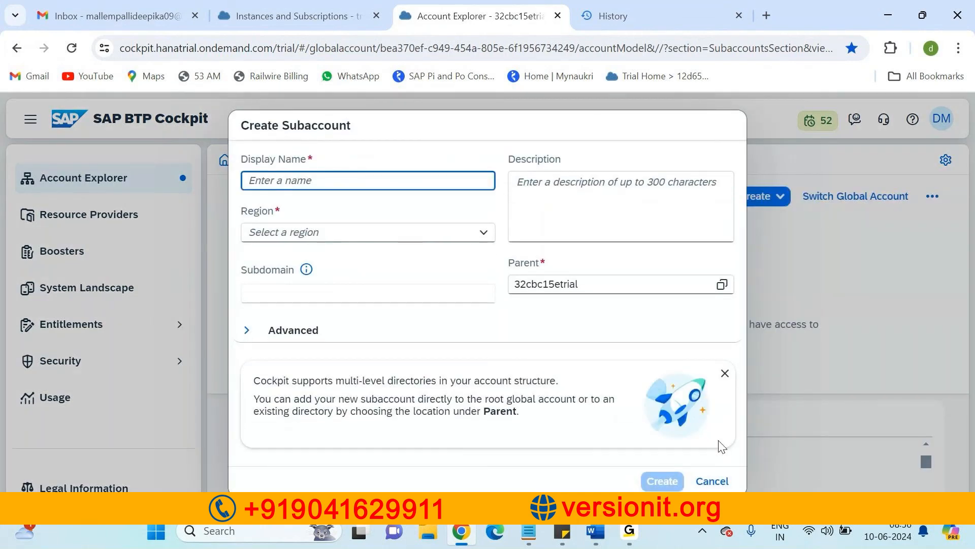
{"action": "left_click", "coordinate": [372, 539]}
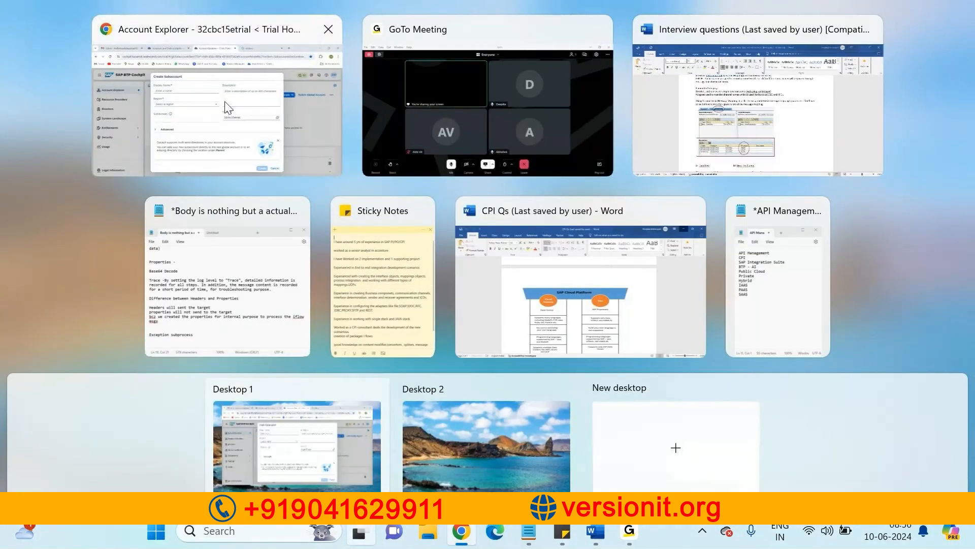
{"action": "left_click", "coordinate": [227, 107]}
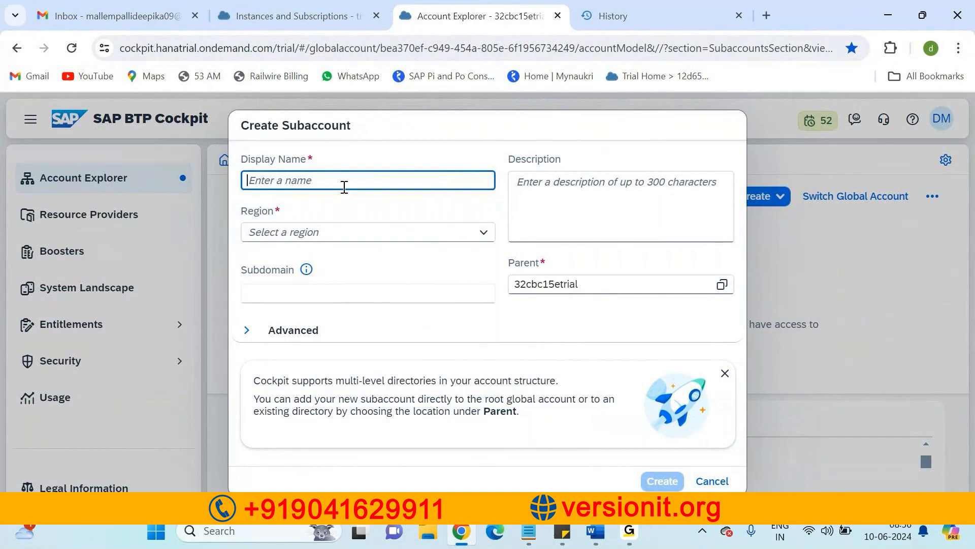
{"action": "type", "text": "C"}
{"action": "key", "text": "BackSpace"}
{"action": "type", "text": "Subaccount 2"}
Set the region to Singapore on Microsoft Azure and create the subaccount
{"action": "left_click", "coordinate": [340, 232]}
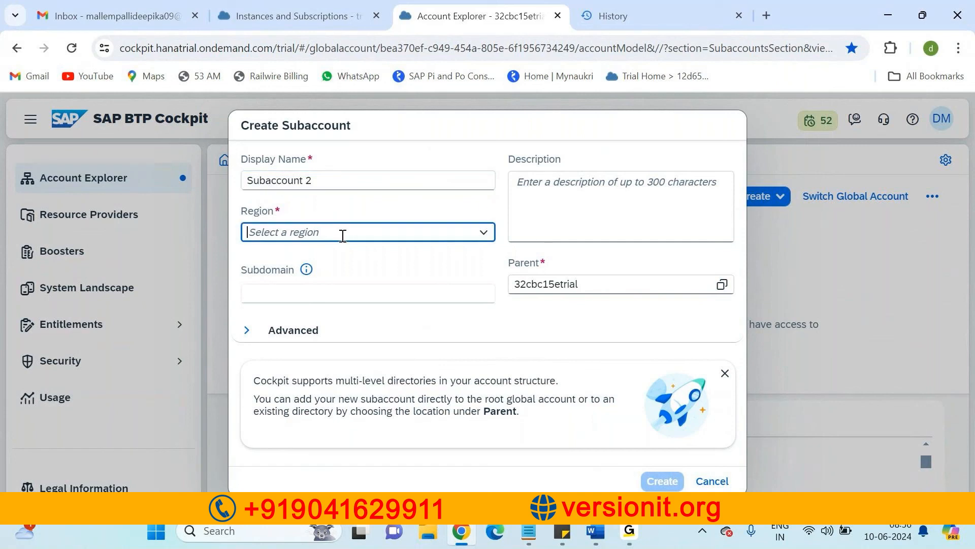
{"action": "left_click", "coordinate": [484, 232]}
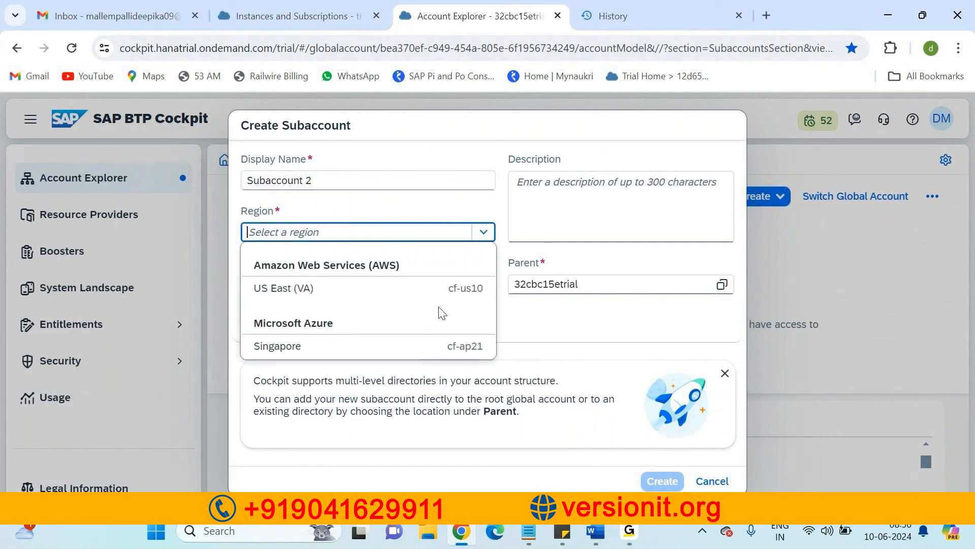
{"action": "left_click", "coordinate": [436, 346]}
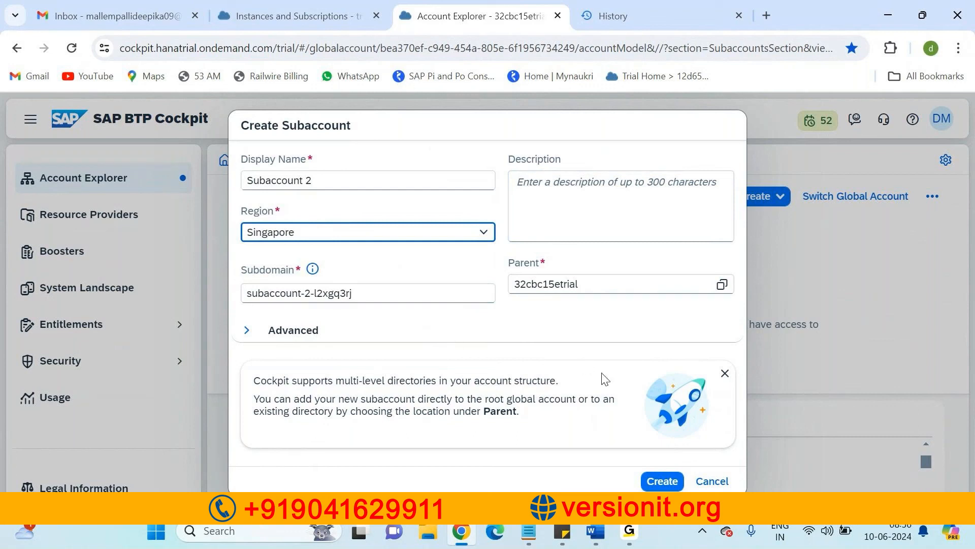
{"action": "left_click", "coordinate": [659, 482]}
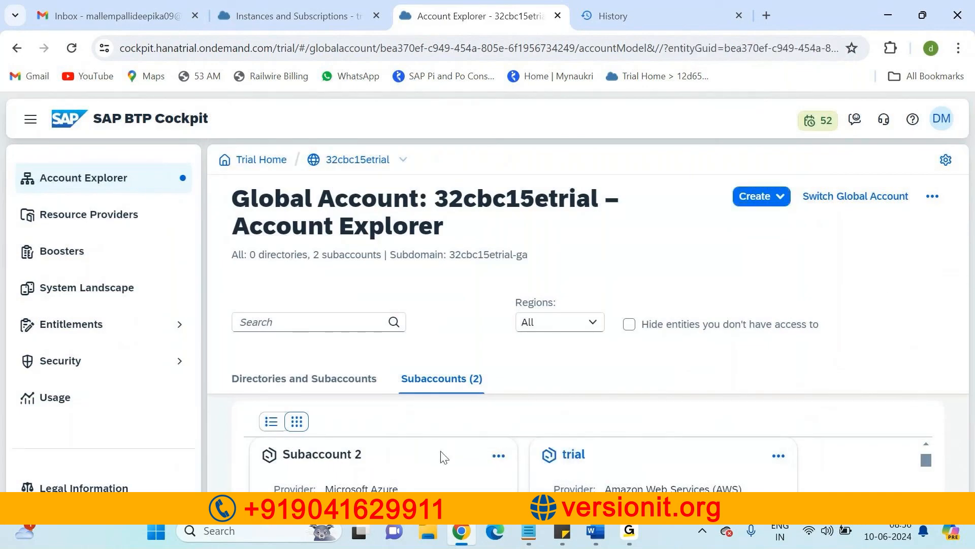
Check the actions available for Subaccount 2 and the provider listed on its card
{"action": "left_click", "coordinate": [498, 456]}
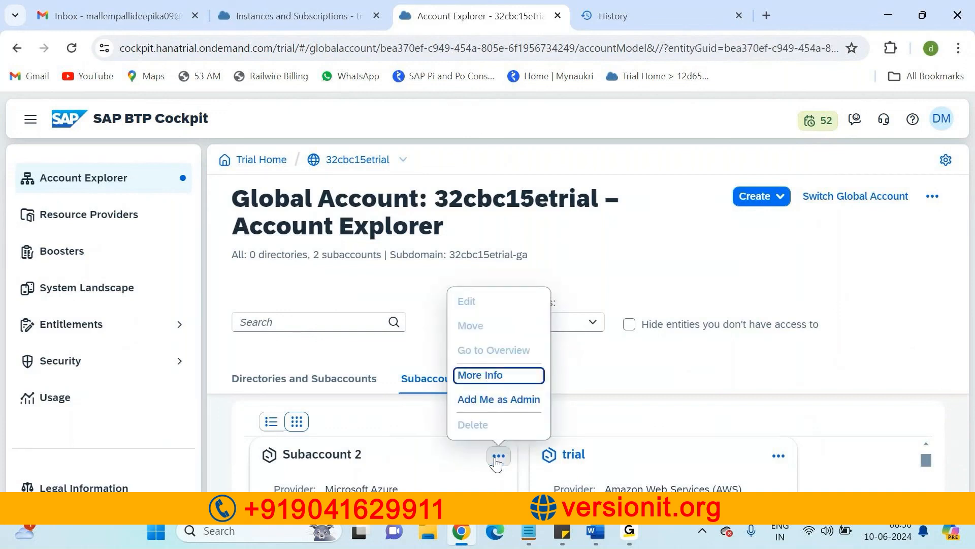
{"action": "left_click", "coordinate": [355, 491]}
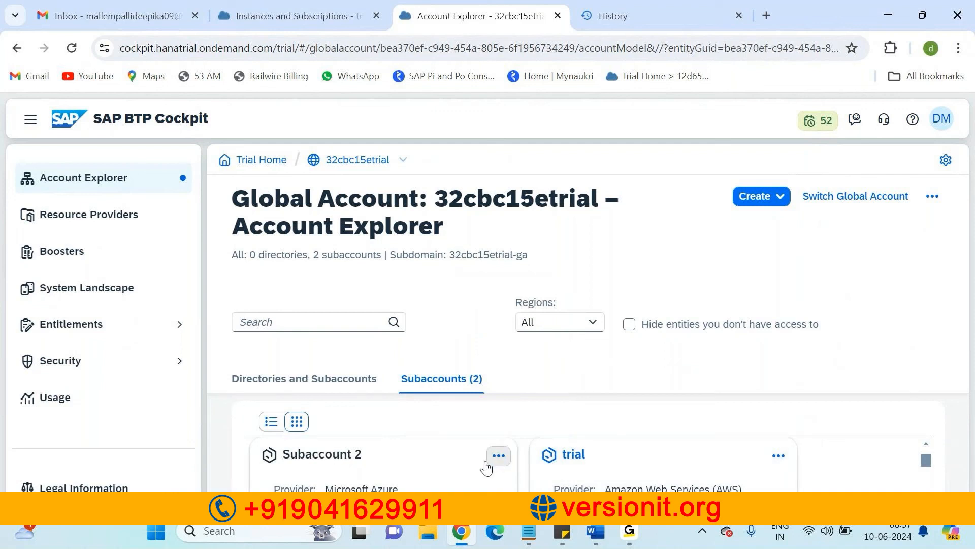
{"action": "double_click", "coordinate": [388, 488]}
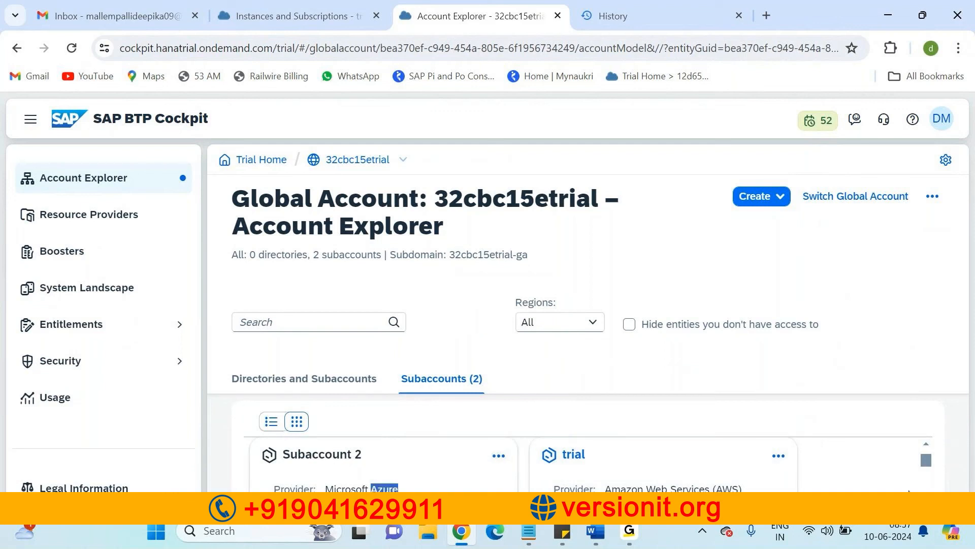
Check the region and environment on both subaccount cards and open the overview of Subaccount 2
{"action": "left_click_drag", "start_coordinate": [925, 456], "coordinate": [928, 453]}
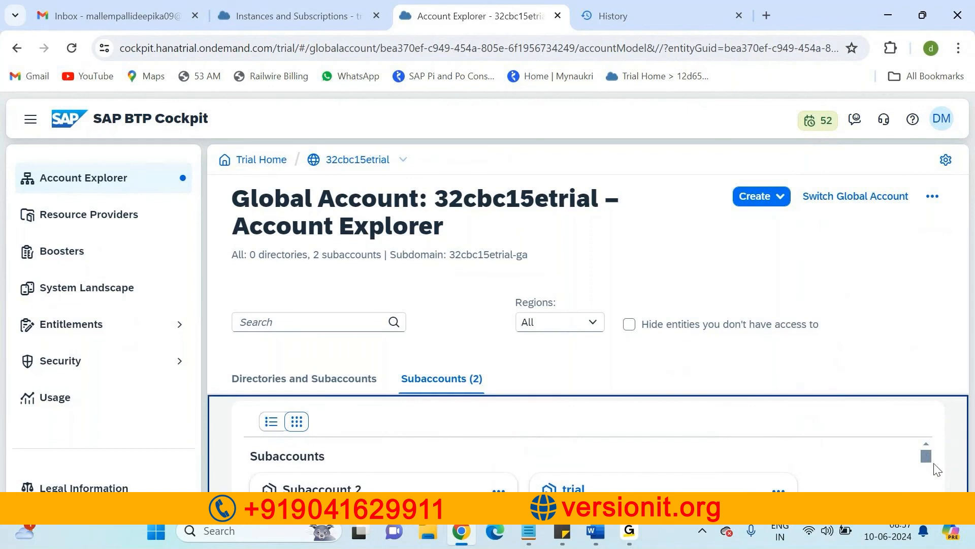
{"action": "scroll", "coordinate": [935, 467], "scroll_direction": "down", "scroll_amount": 3}
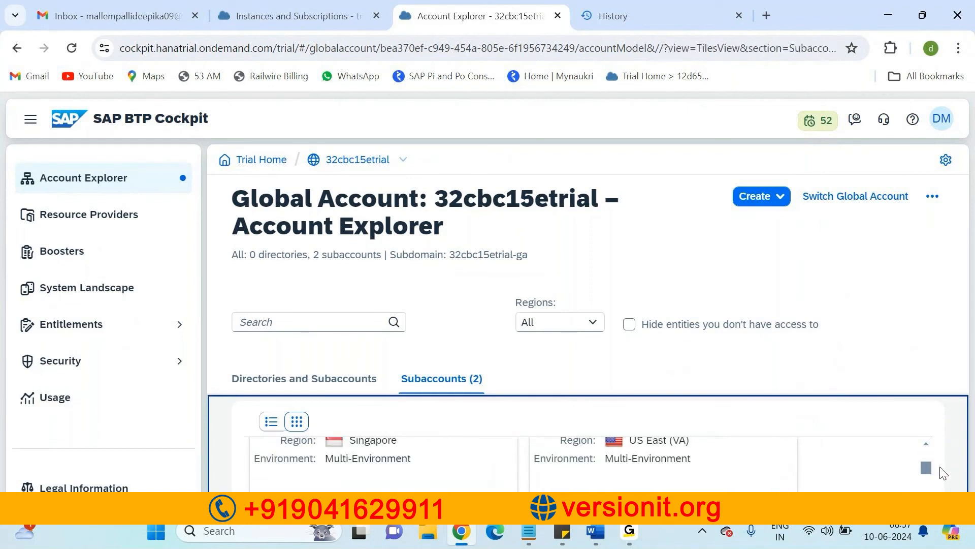
{"action": "left_click_drag", "start_coordinate": [933, 468], "coordinate": [932, 459]}
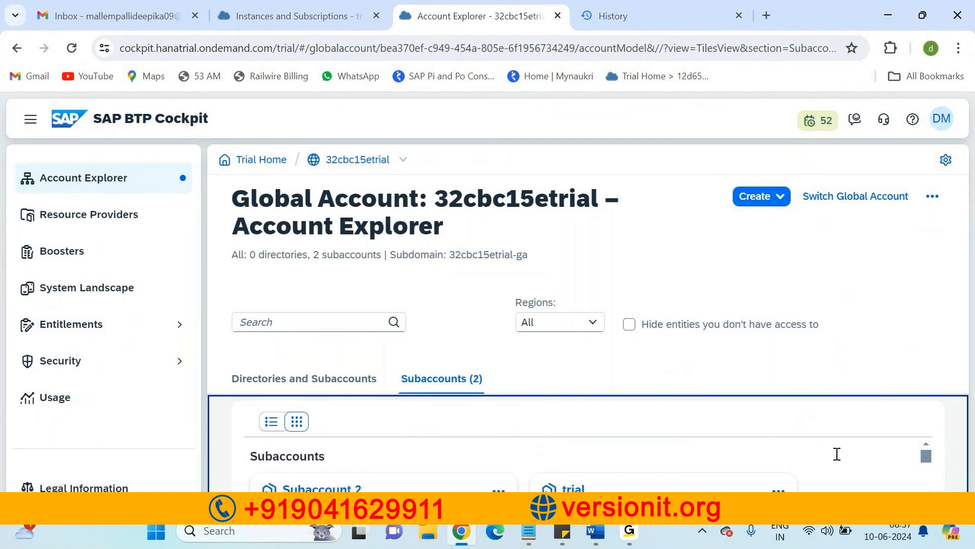
{"action": "left_click", "coordinate": [354, 487]}
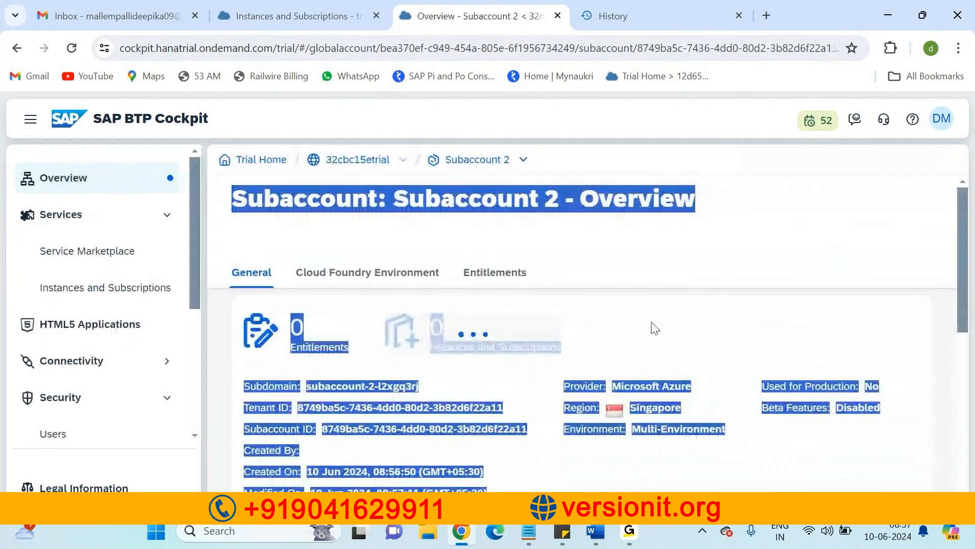
{"action": "left_click", "coordinate": [699, 258]}
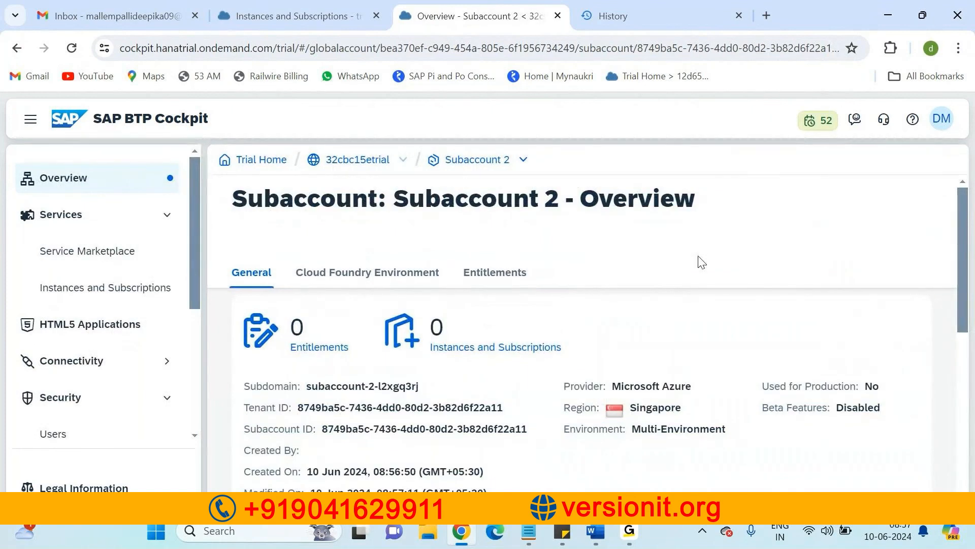
Enable Cloud Foundry for Subaccount 2 from the Service Marketplace, creating a Cloud Foundry Runtime instance on the trial plan, and dismiss the notice
{"action": "left_click", "coordinate": [129, 262]}
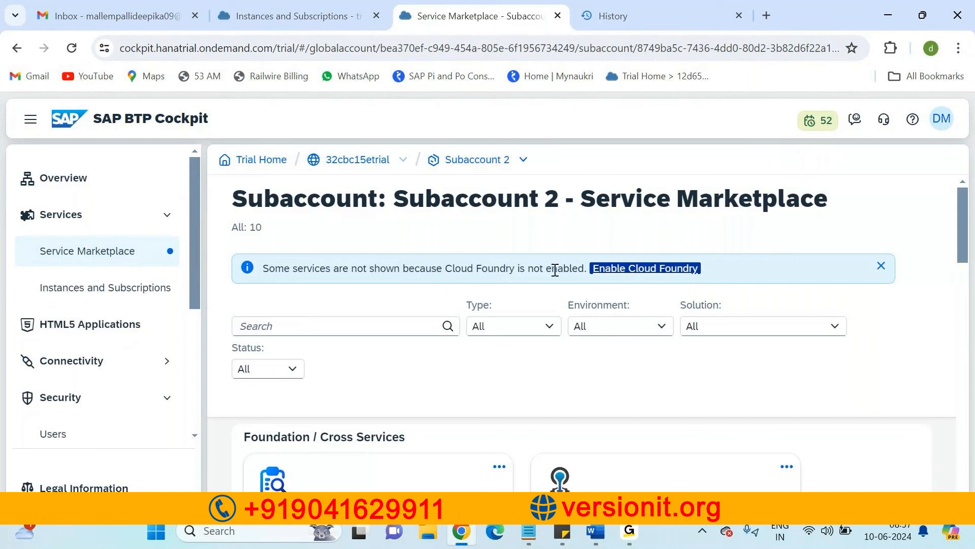
{"action": "left_click", "coordinate": [635, 270]}
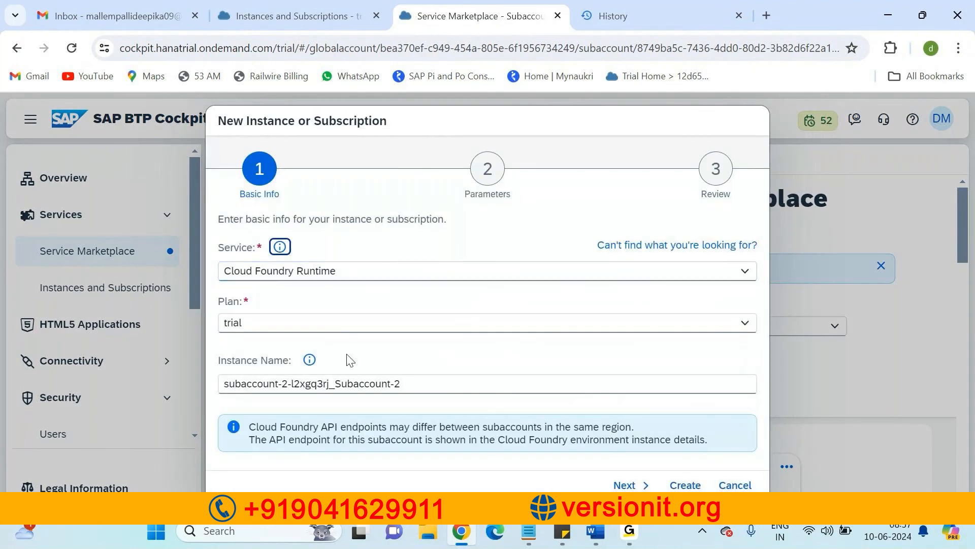
{"action": "left_click", "coordinate": [684, 485]}
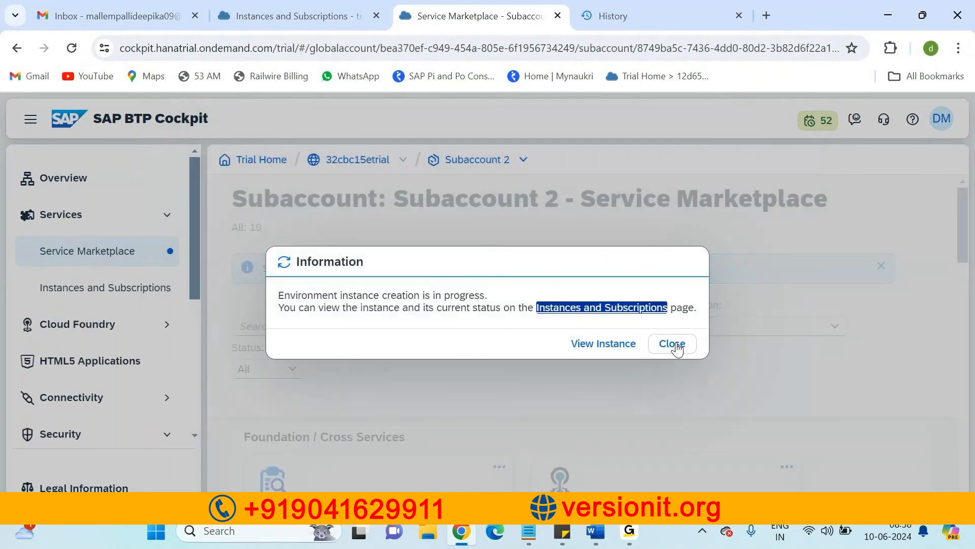
{"action": "left_click", "coordinate": [673, 345]}
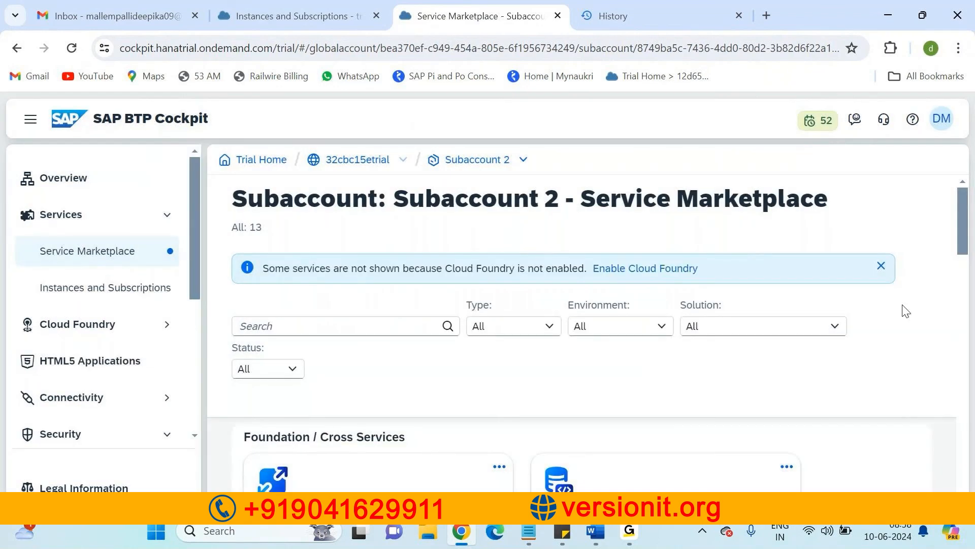
{"action": "left_click", "coordinate": [881, 265]}
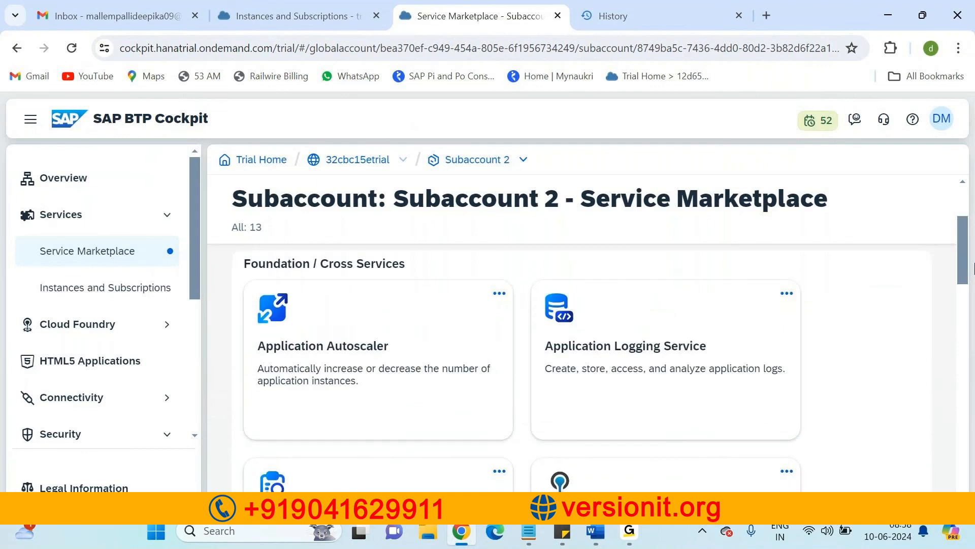
Search the Service Marketplace for "integratio", clear the search, and return to the overview of Subaccount 2
{"action": "left_click", "coordinate": [331, 292]}
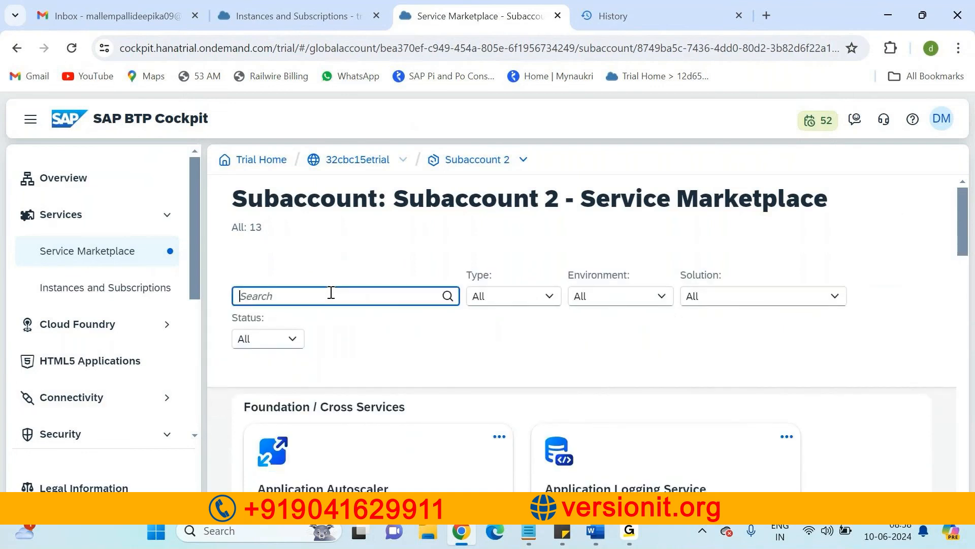
{"action": "type", "text": "inte"}
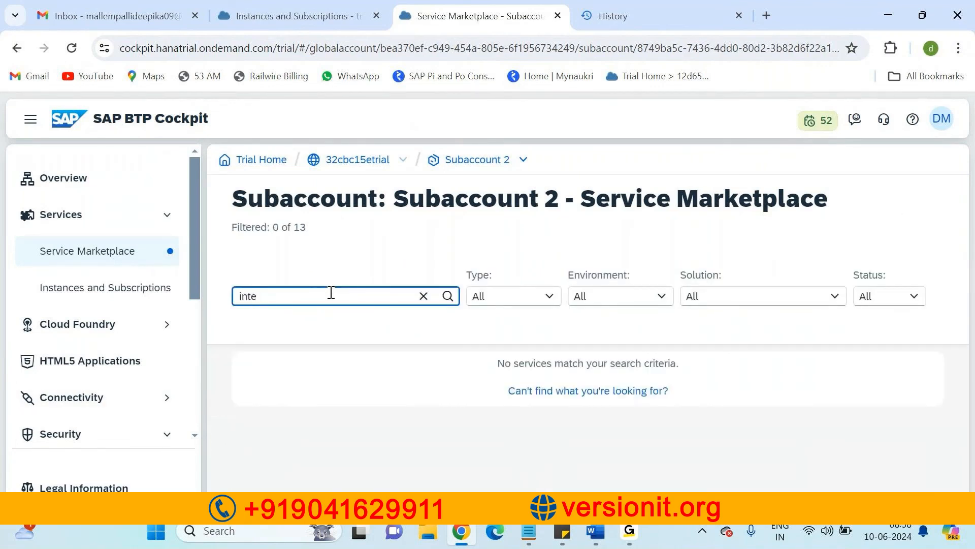
{"action": "type", "text": "gratio"}
{"action": "left_click", "coordinate": [423, 302]}
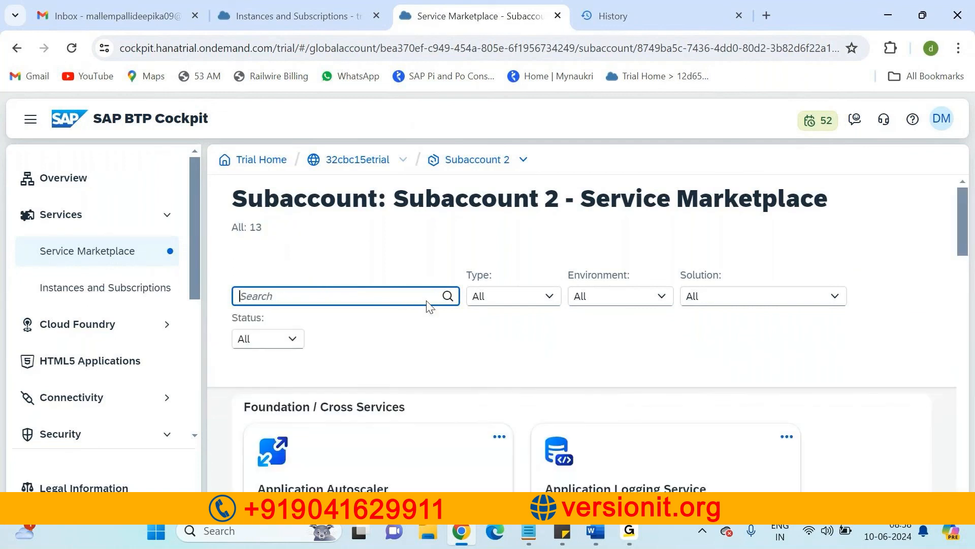
{"action": "left_click", "coordinate": [94, 192]}
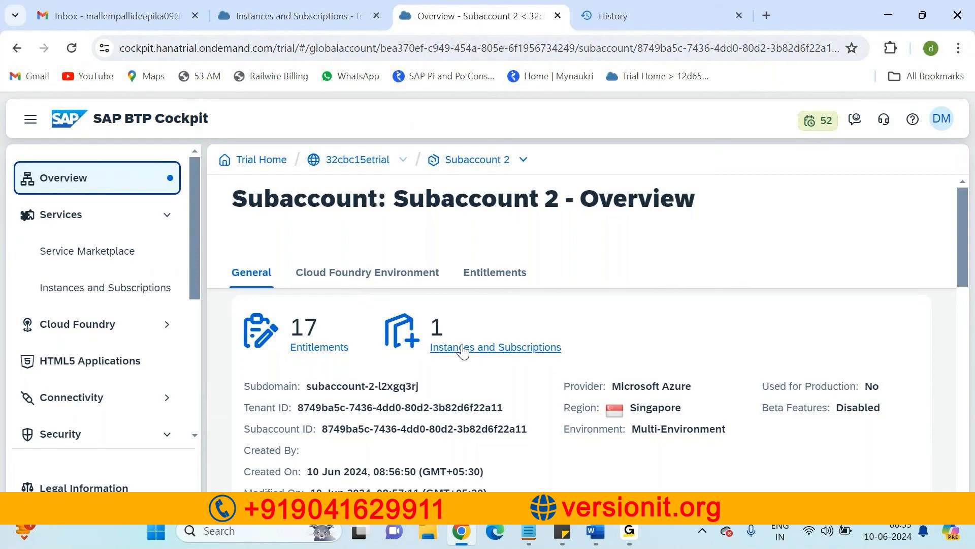
Check the GoTo meeting window and open Built-In Support in the cockpit
{"action": "mouse_move", "coordinate": [359, 536]}
{"action": "mouse_move", "coordinate": [629, 531]}
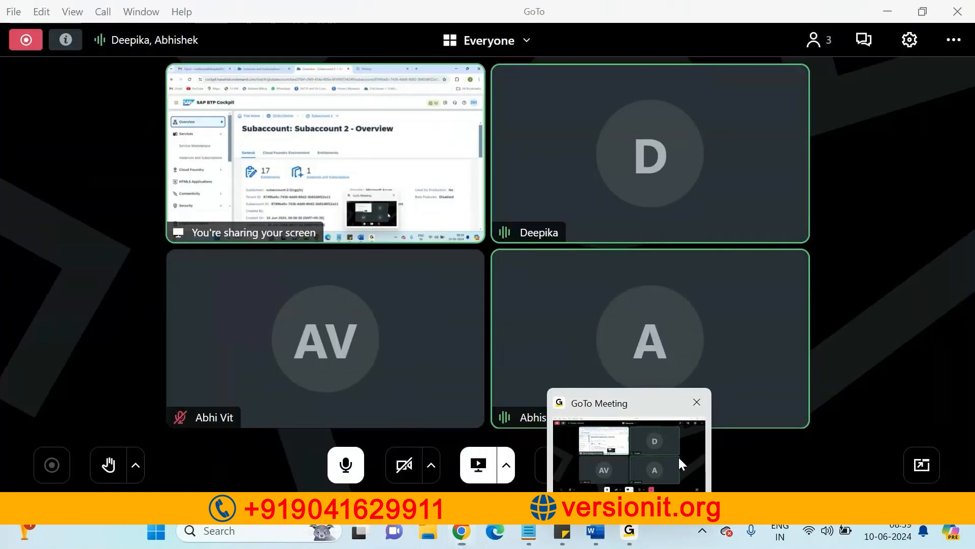
{"action": "left_click", "coordinate": [678, 455]}
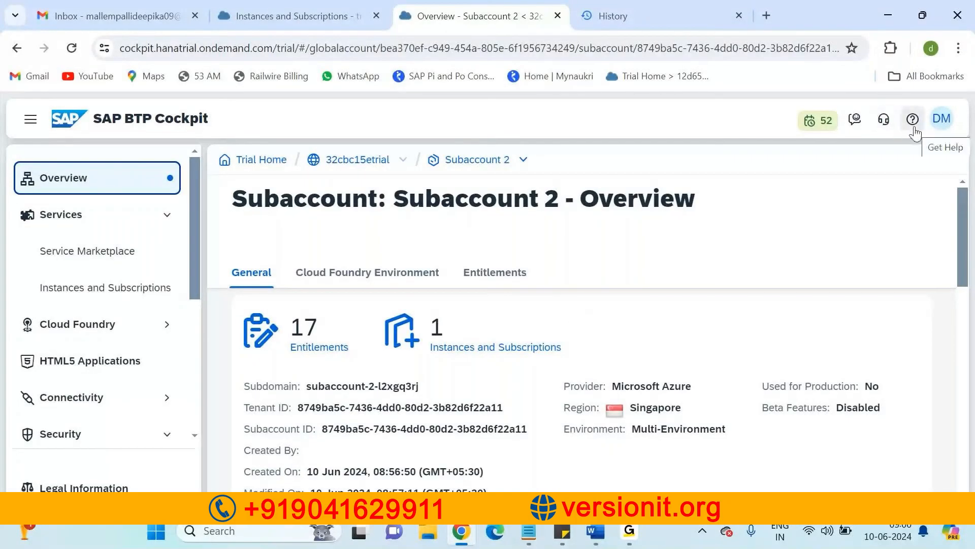
{"action": "left_click", "coordinate": [883, 120]}
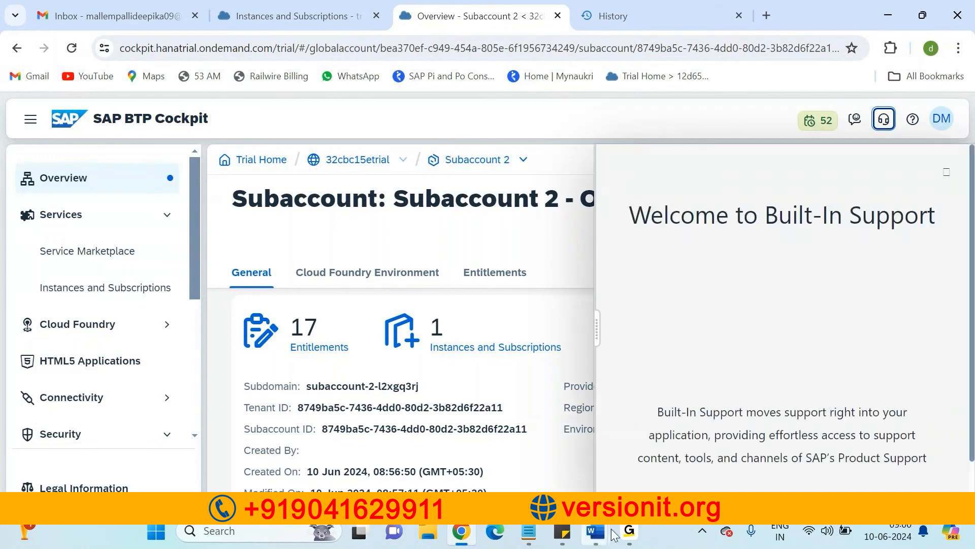
{"action": "left_click", "coordinate": [629, 534]}
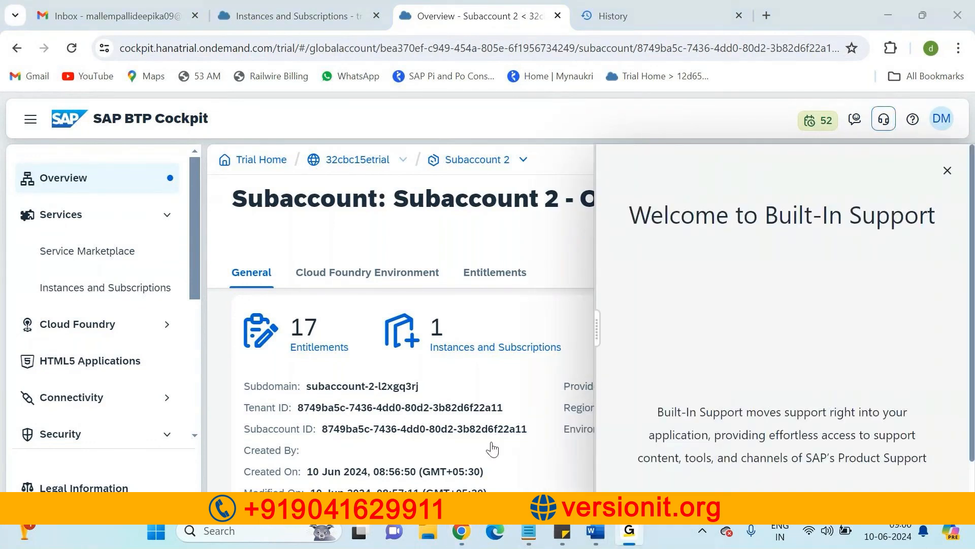